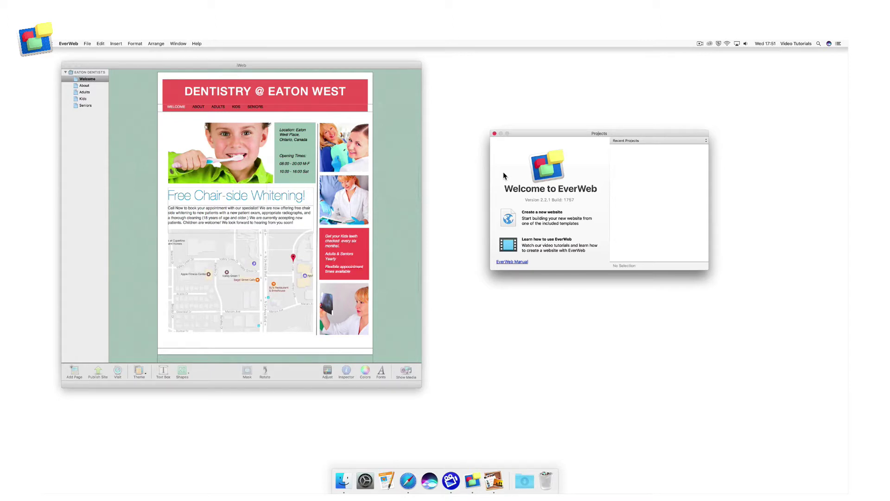
Create a new website from the Blank theme's Home page and enlarge its window beside the iWeb window
click(545, 226)
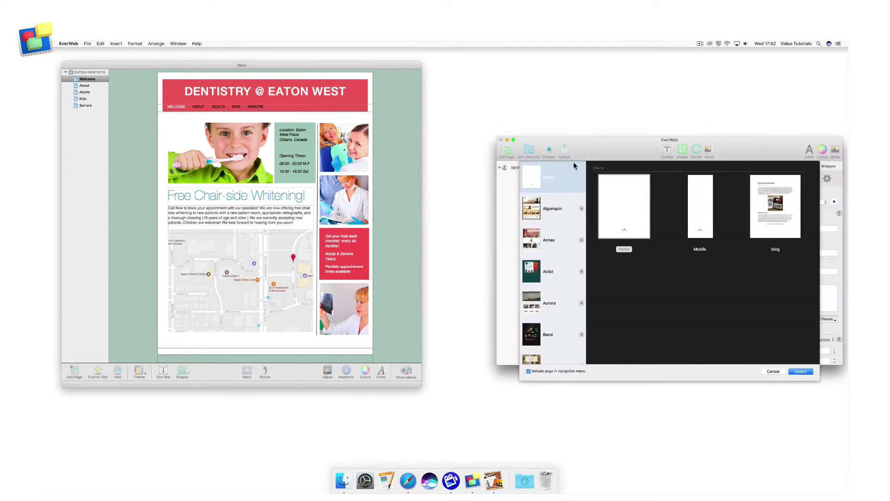
drag(600, 149, 577, 140)
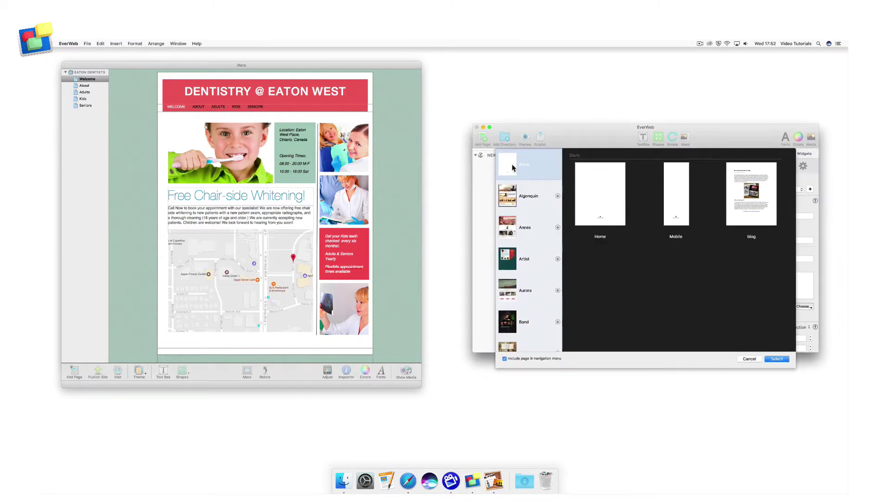
click(606, 207)
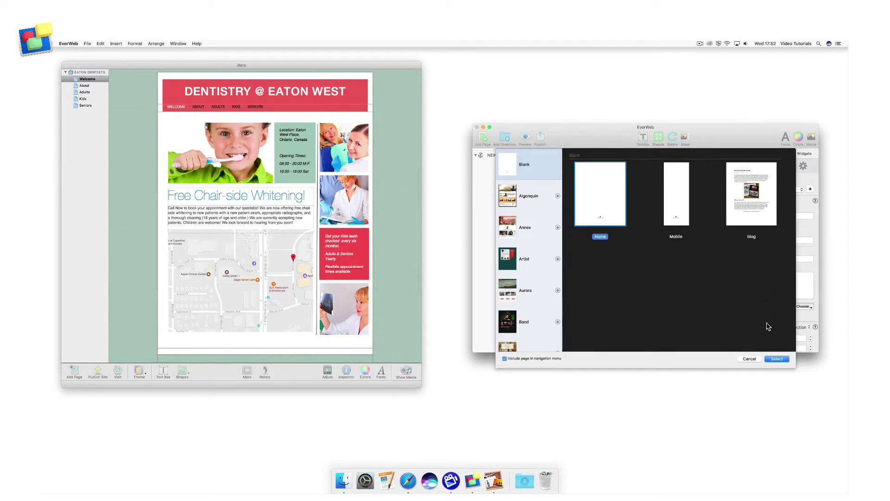
click(787, 359)
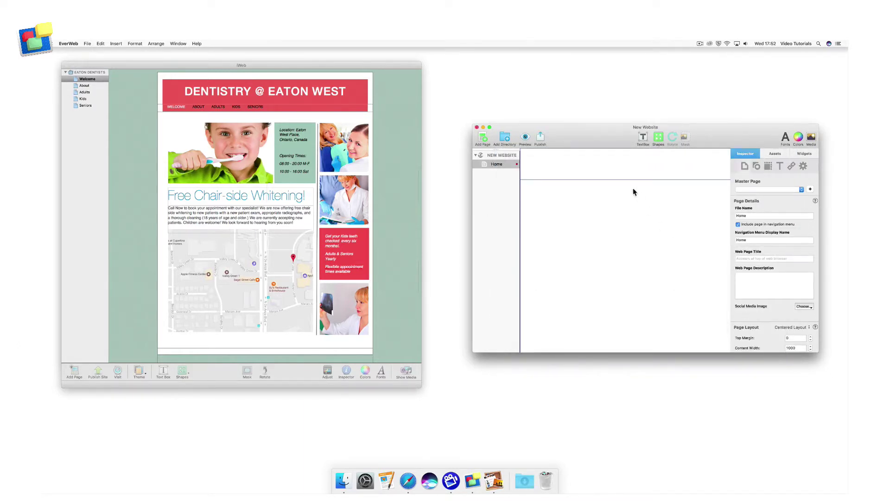
drag(597, 133, 565, 71)
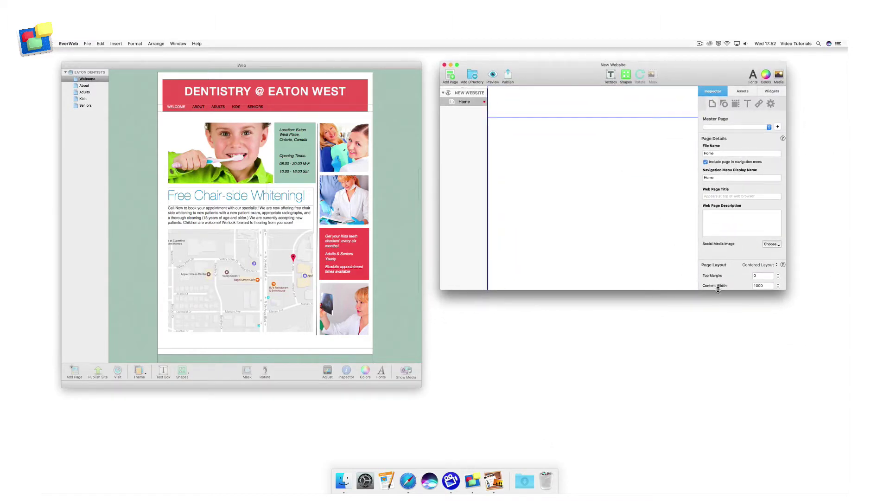
drag(719, 290, 819, 382)
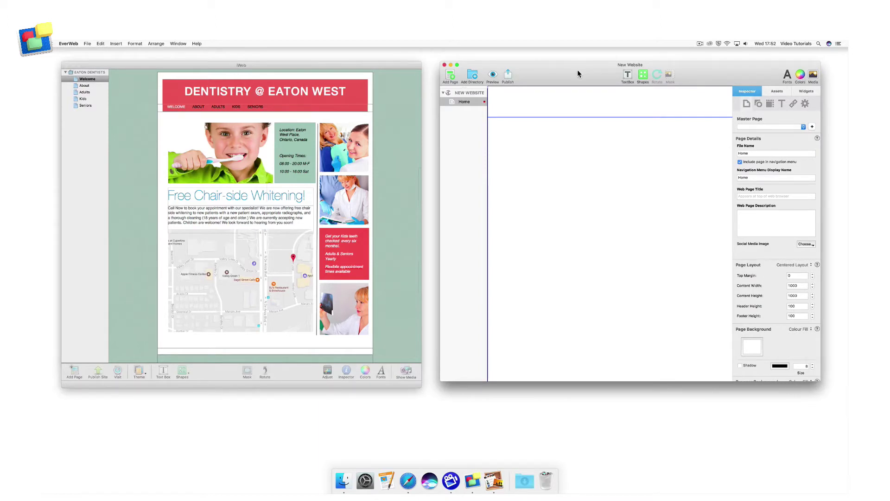
Check the page layout settings in iWeb, then set the EverWeb page's top margin to 10
click(414, 182)
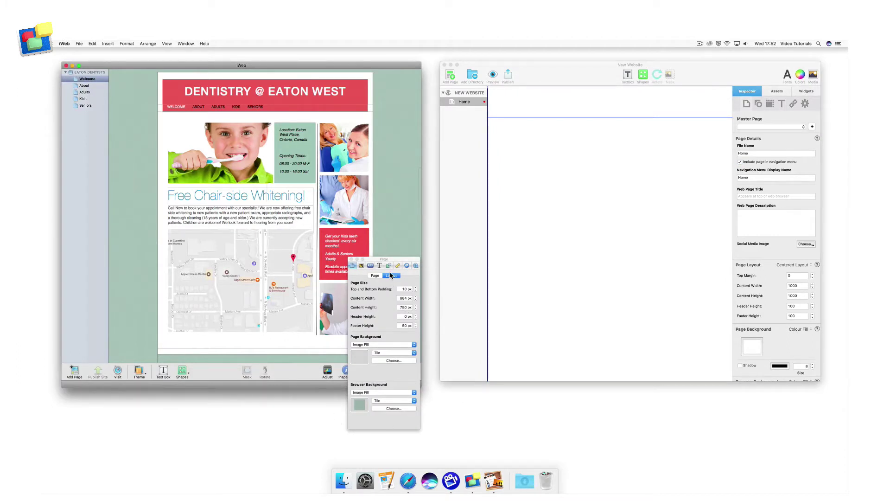
drag(395, 264, 400, 194)
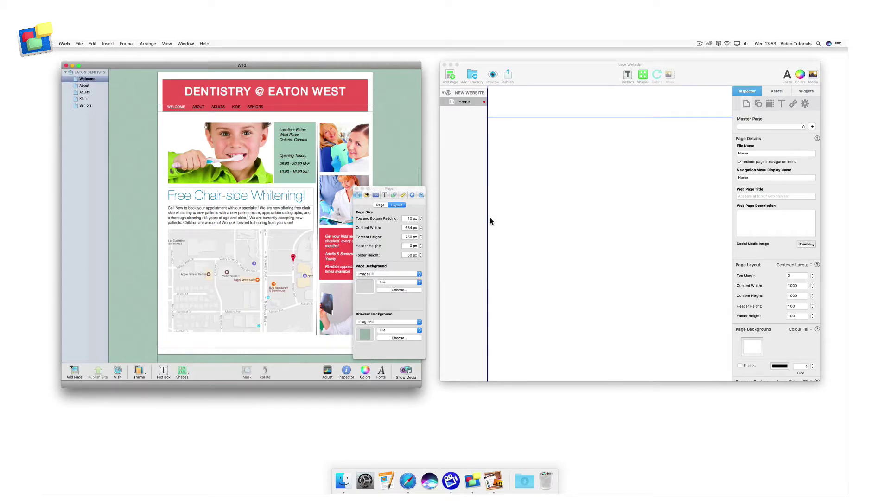
click(755, 257)
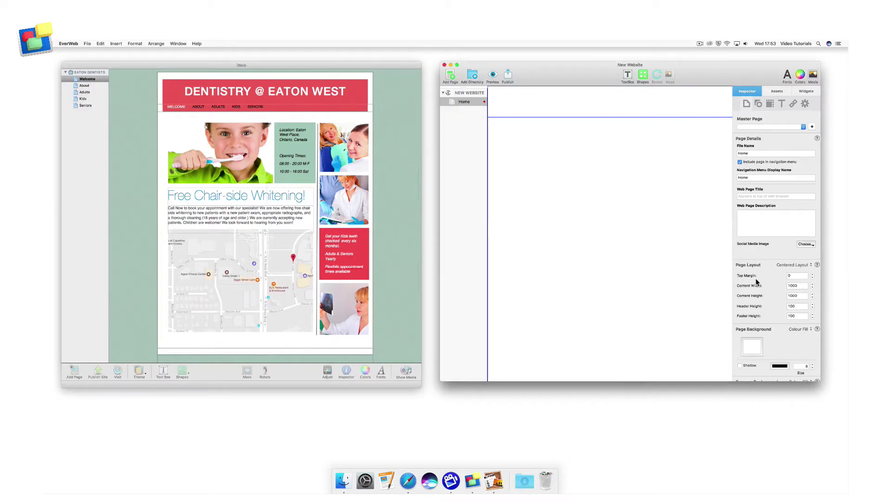
click(789, 276)
key(Return)
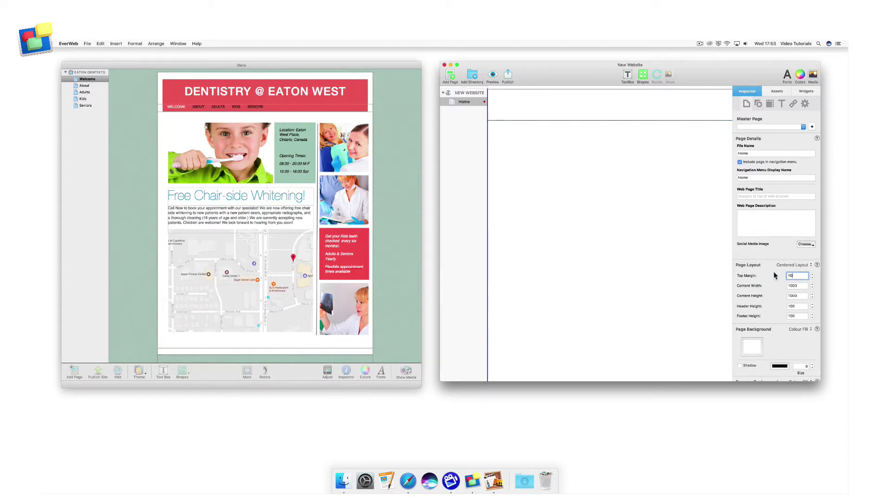
Consult the page width in iWeb and set the EverWeb page's content width to 684
click(398, 281)
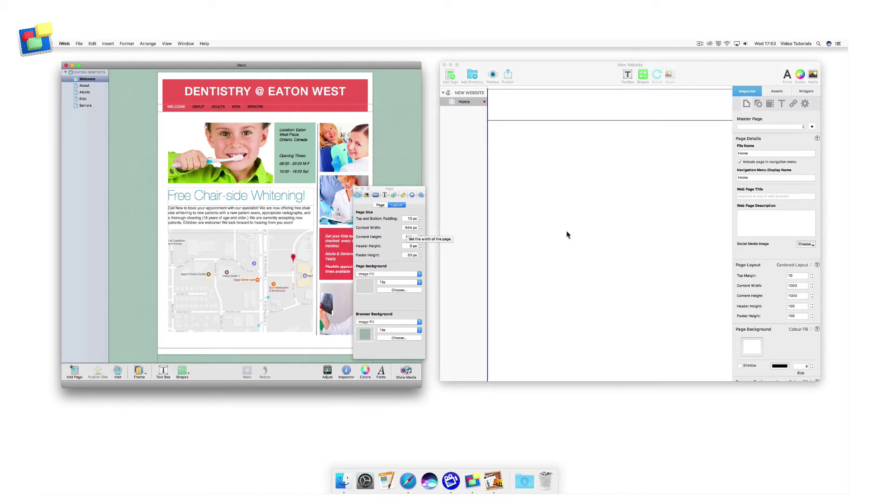
click(763, 290)
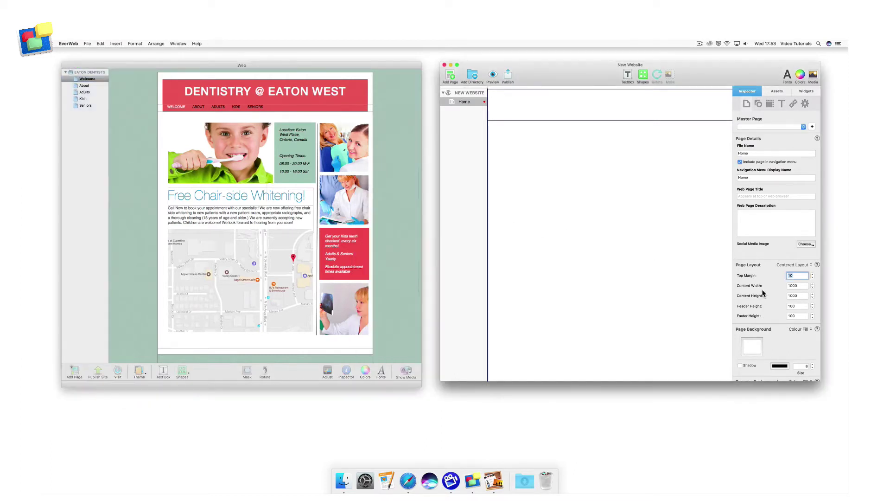
click(793, 285)
text(884)
key(Return)
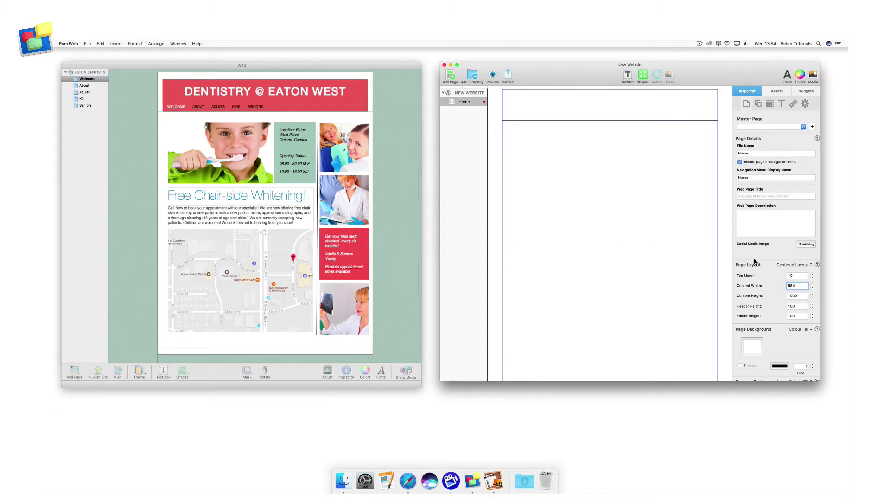
Launch Digital Color Meter, move it clear of the iWeb page, and display its values in Generic RGB
scroll(754, 261, down, 3)
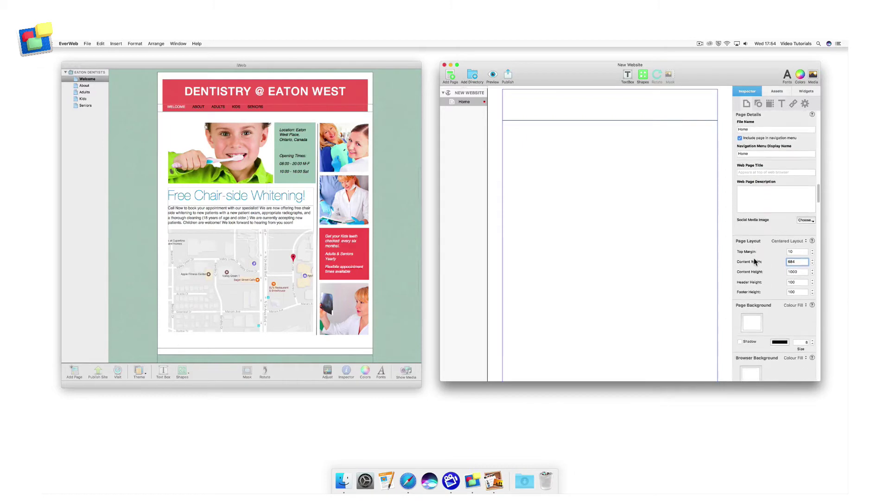
scroll(754, 261, down, 3)
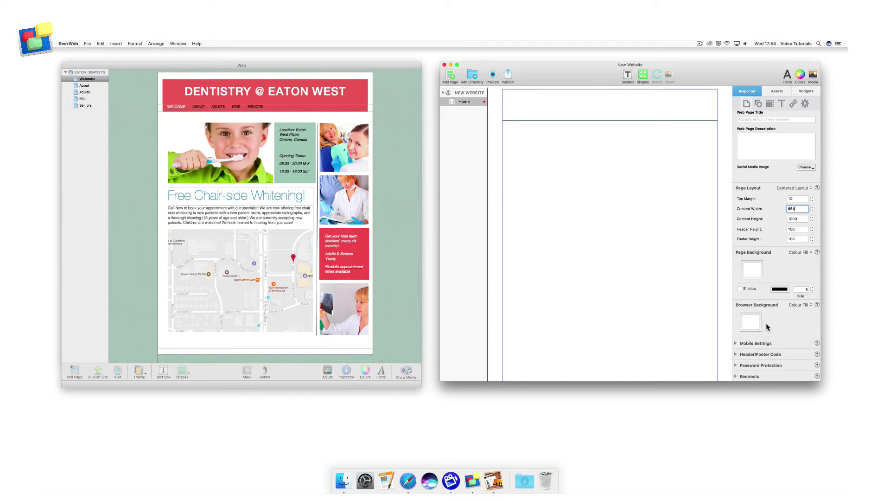
key(super+space)
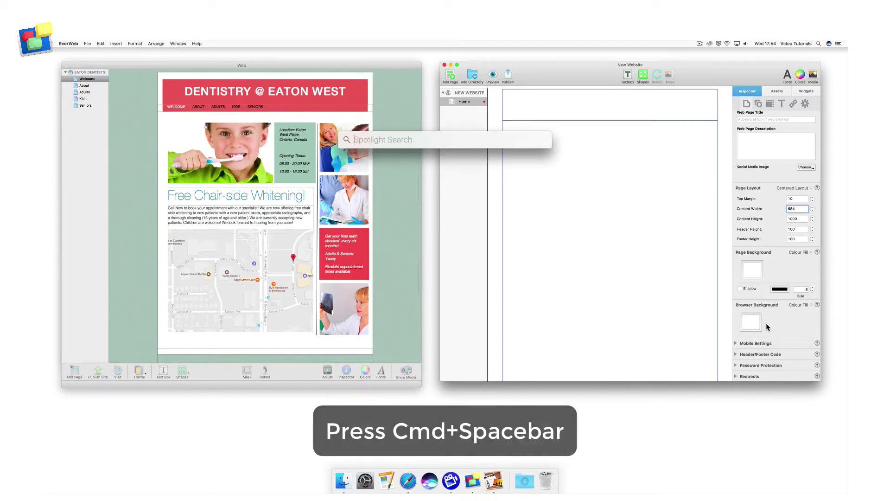
text(dig)
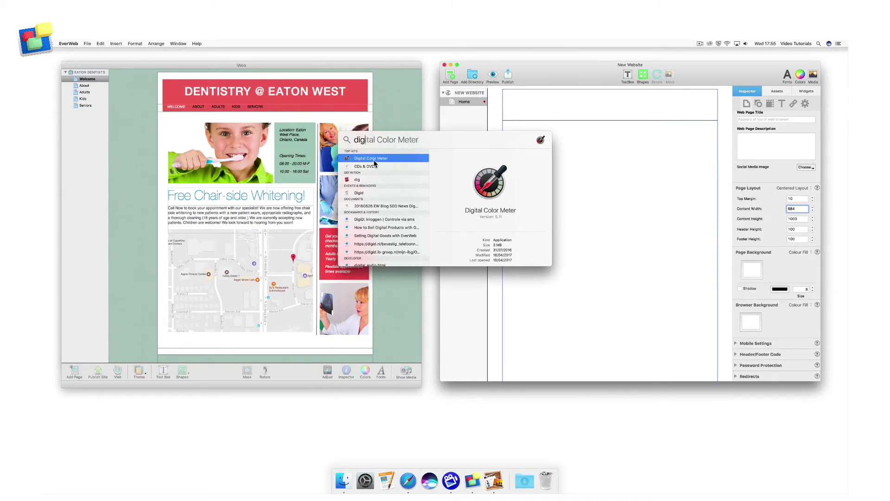
key(Return)
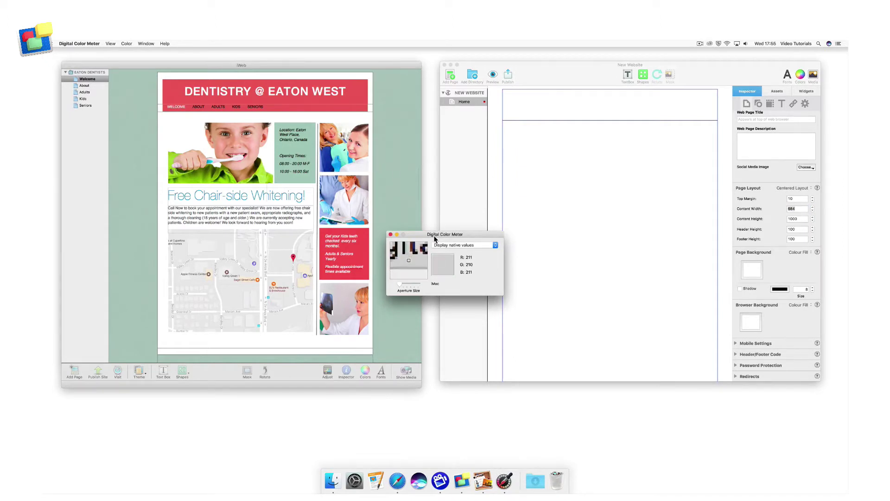
drag(437, 237, 623, 360)
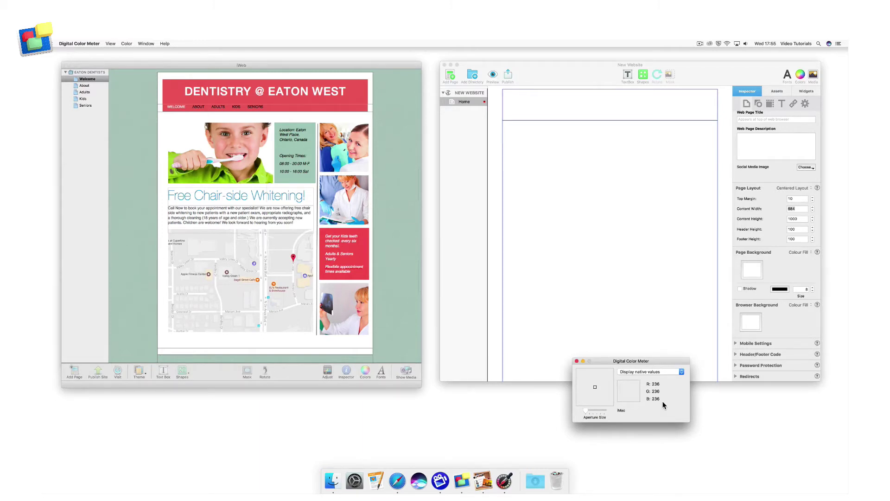
click(681, 371)
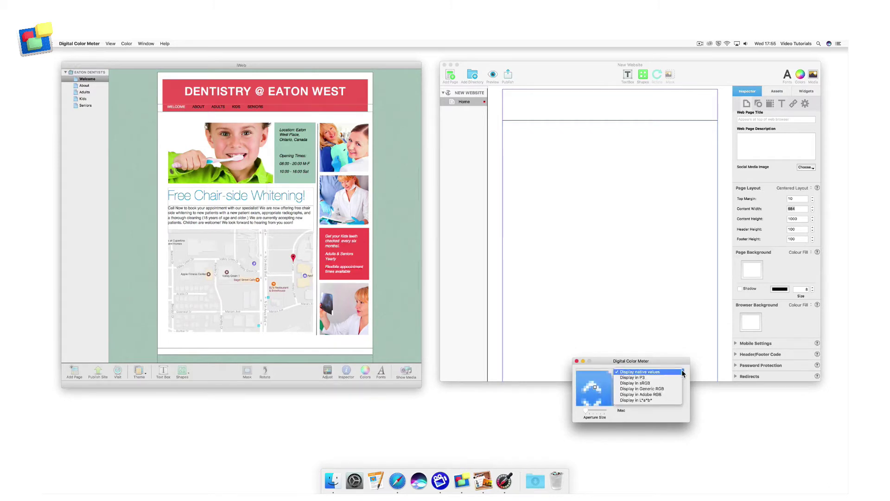
click(668, 393)
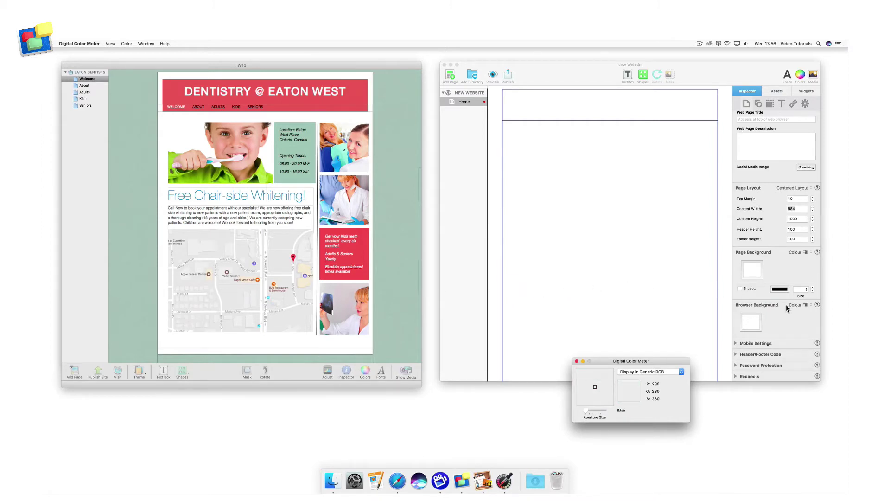
Set the EverWeb page's browser background to a colour fill of RGB 159, 189, 180
click(798, 305)
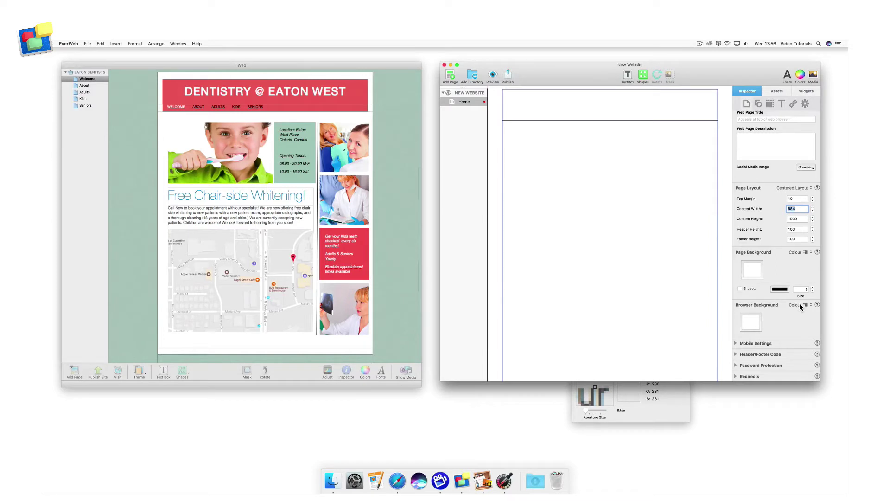
click(802, 306)
click(802, 306)
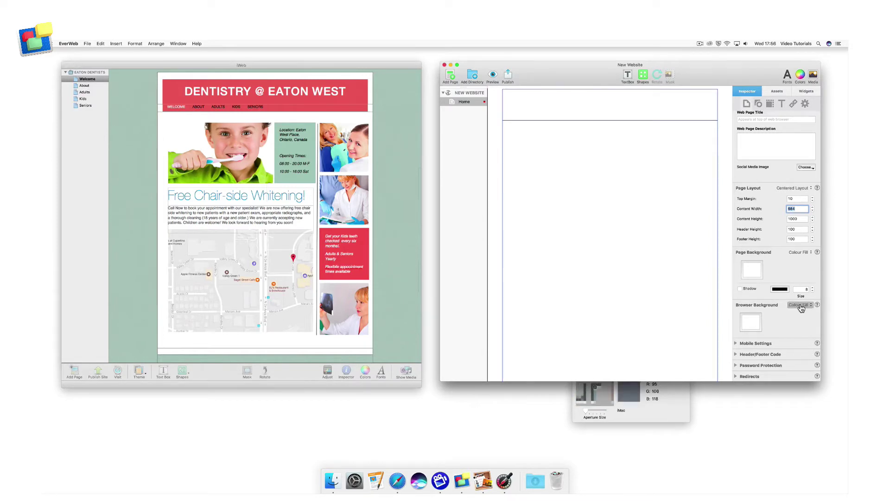
click(752, 322)
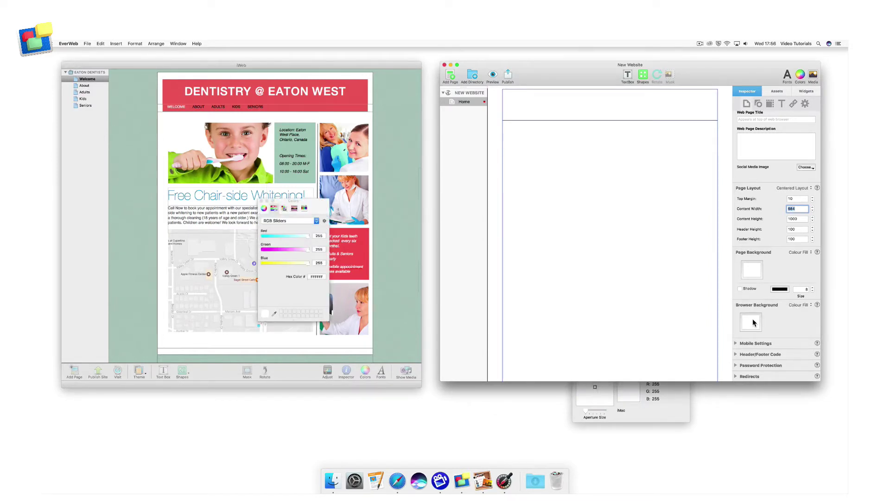
drag(317, 205, 570, 256)
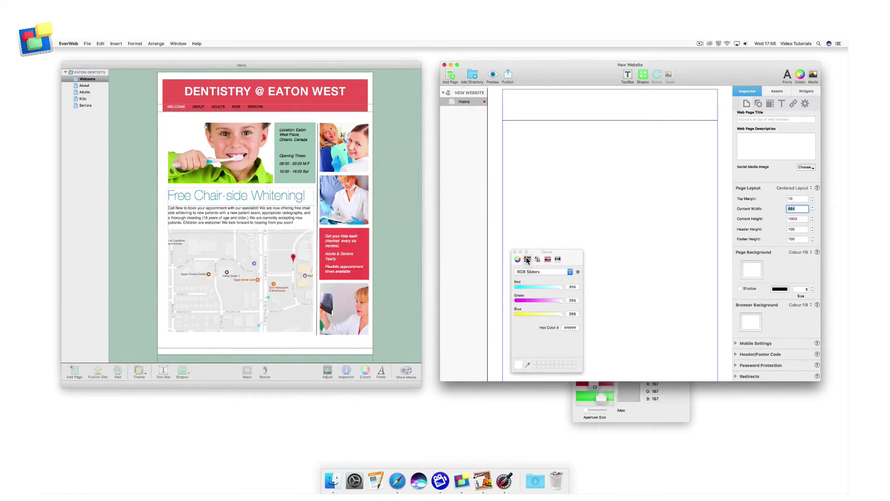
click(570, 273)
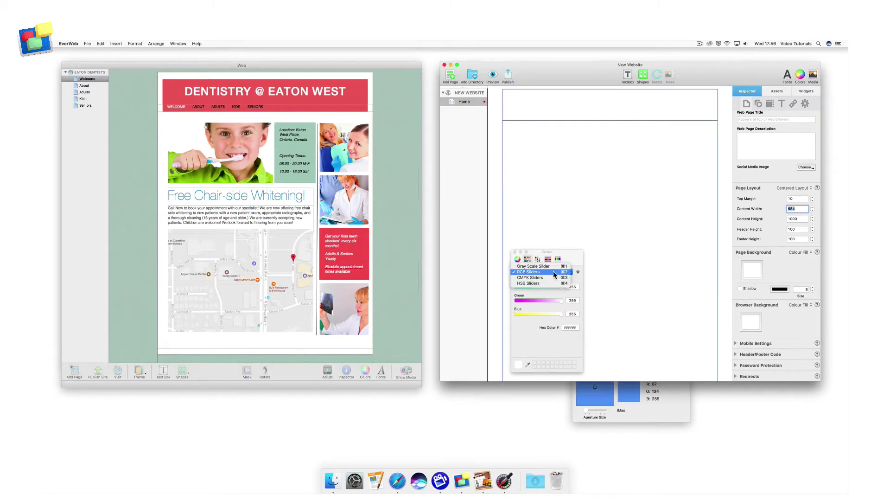
click(553, 272)
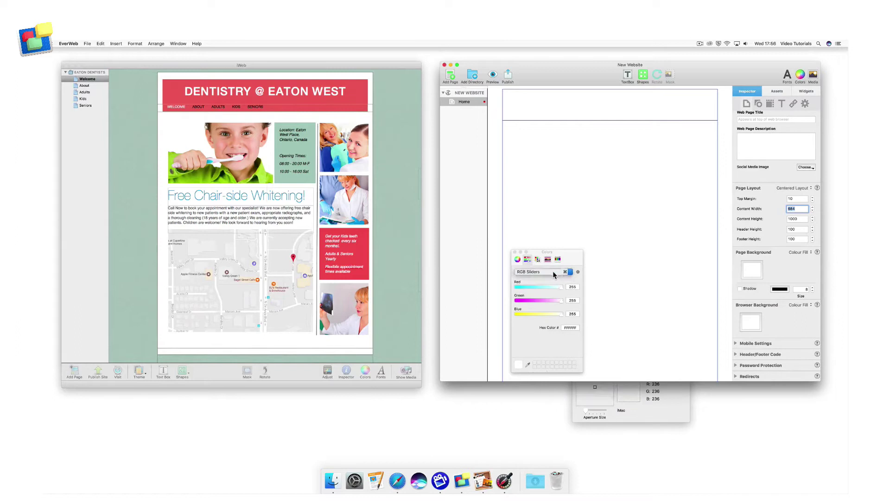
click(574, 288)
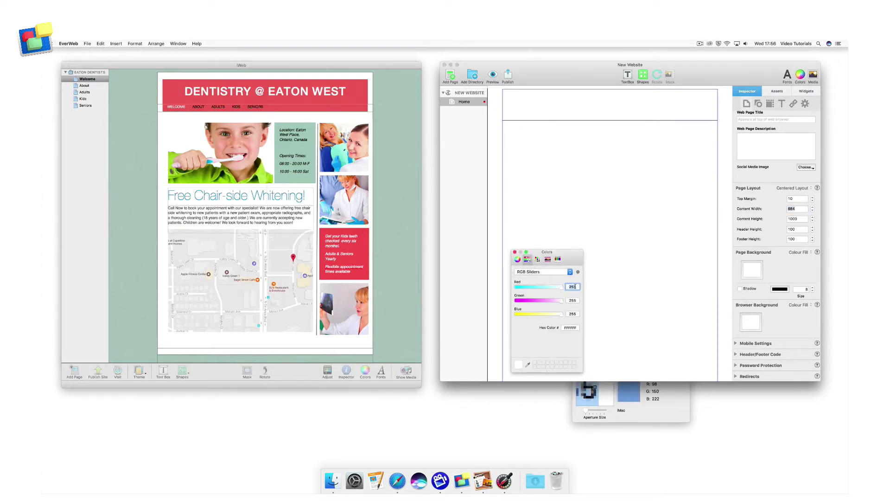
text(159)
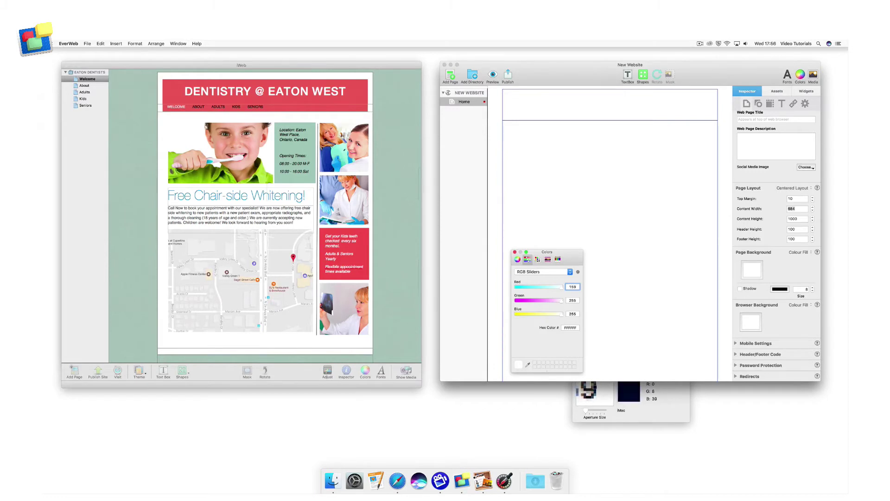
key(Tab)
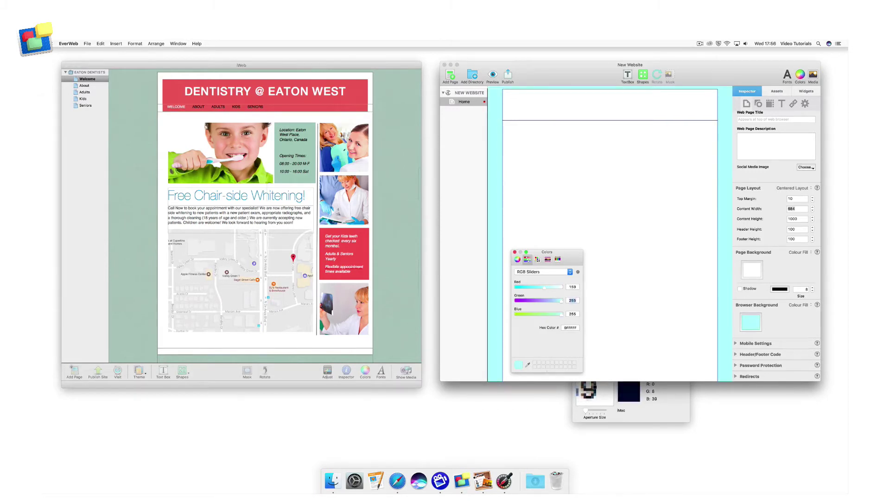
text(189)
key(Tab)
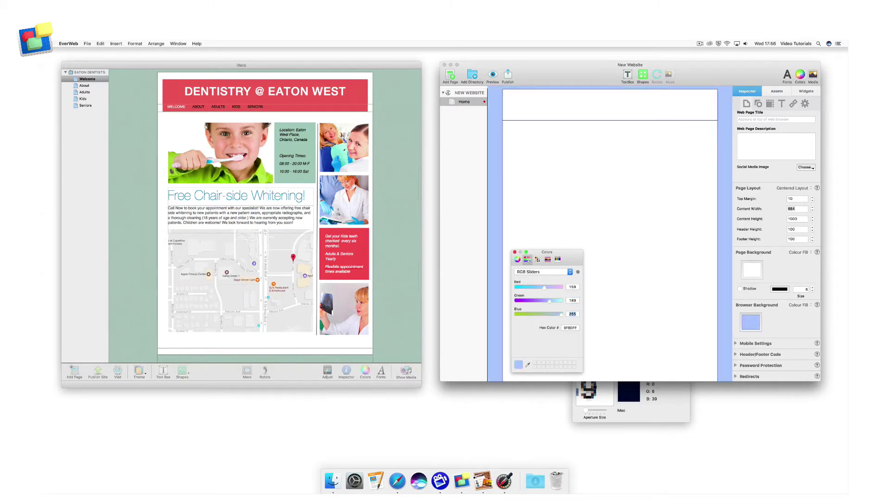
text(180)
key(Return)
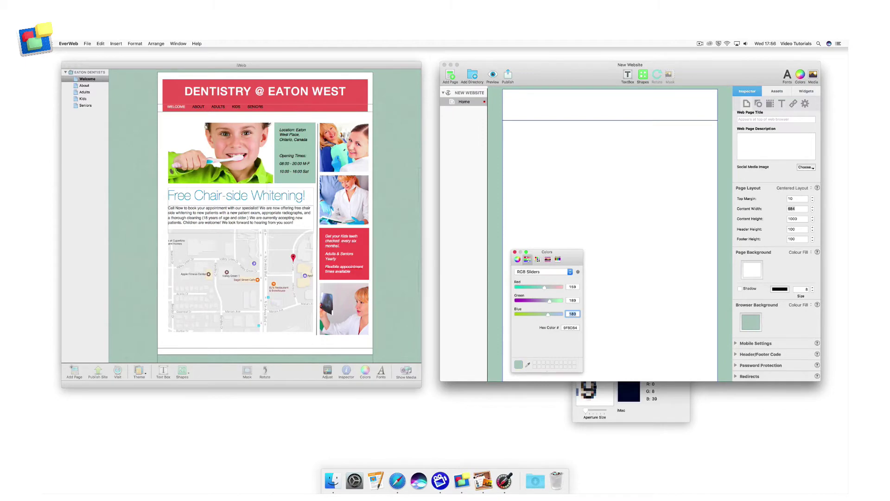
drag(544, 253, 507, 343)
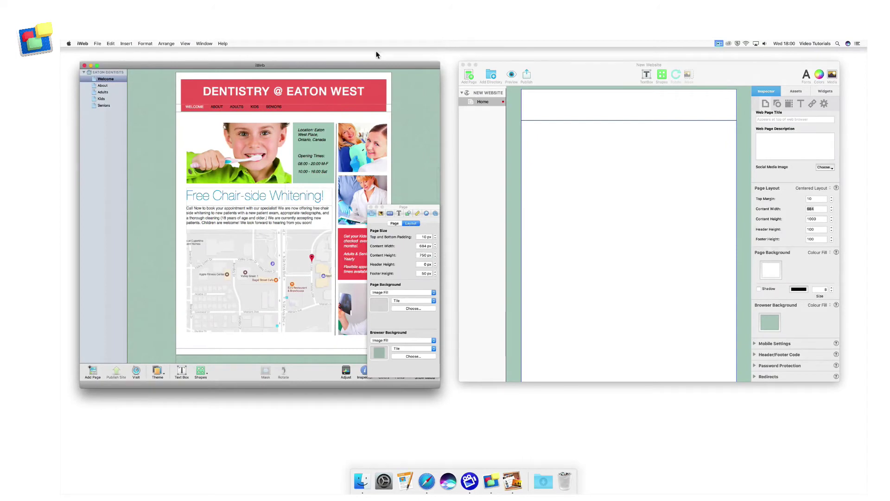
Publish the entire iWeb site, accepting the content rights notice, and visit the published site in Safari
click(98, 43)
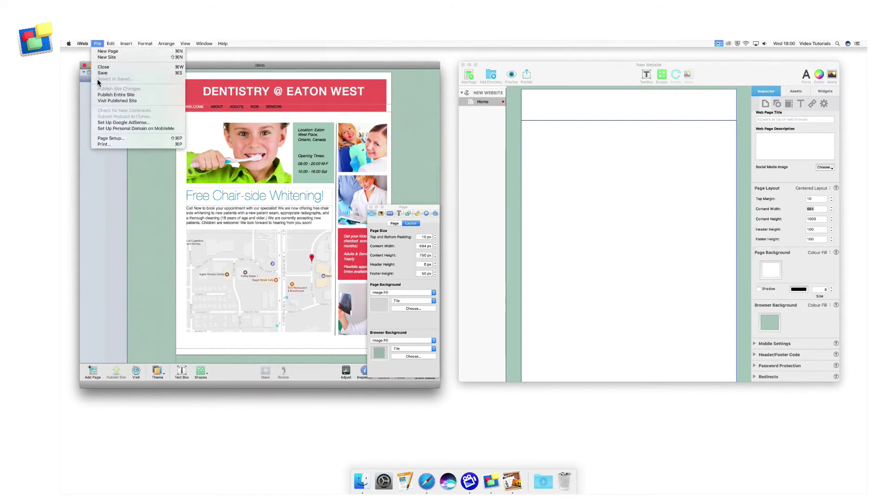
click(139, 95)
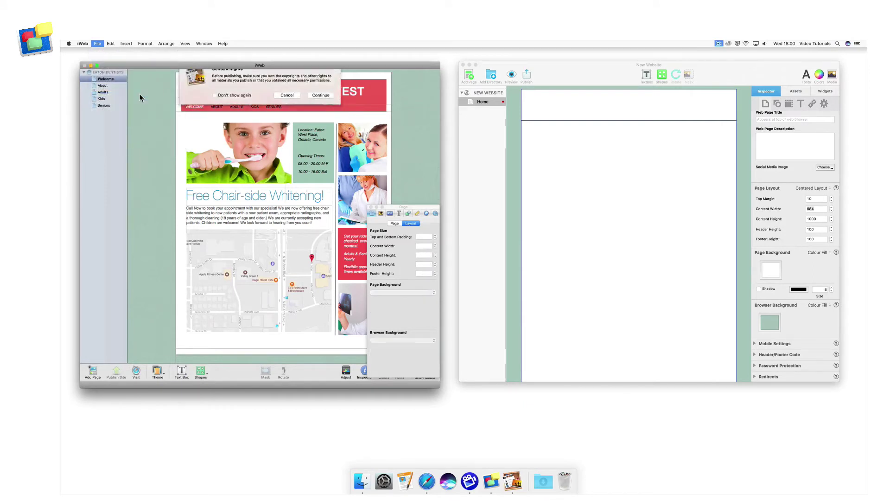
click(325, 106)
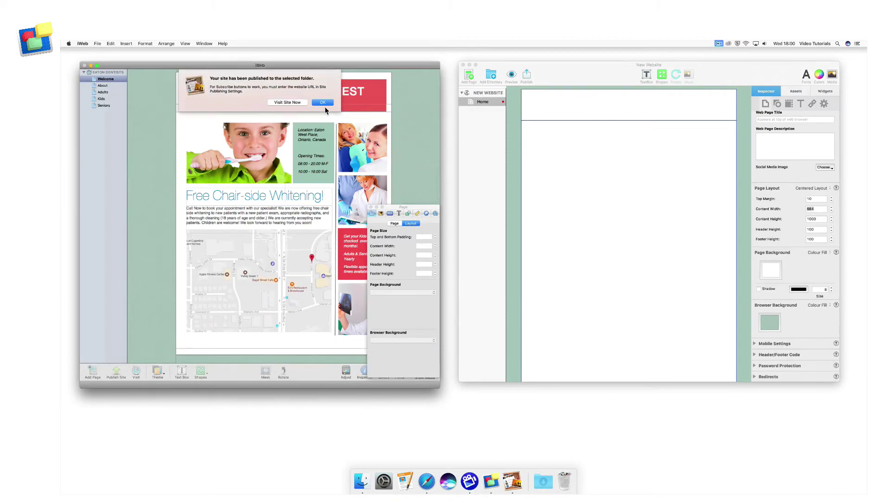
click(292, 103)
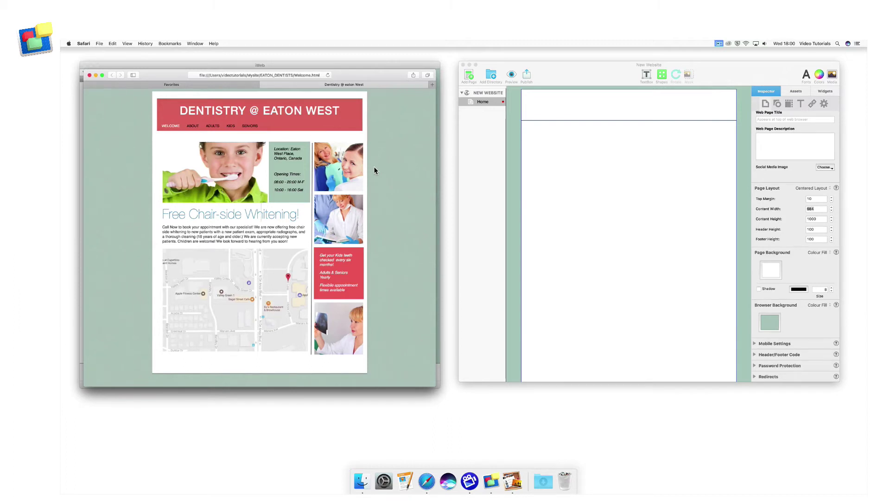
Switch to EverWeb and change the page's browser background to Image Fill
click(598, 74)
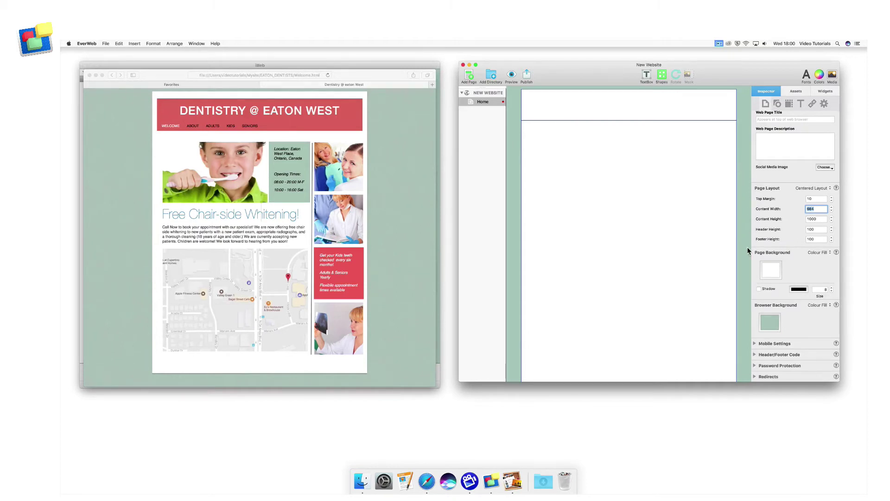
click(819, 306)
click(828, 310)
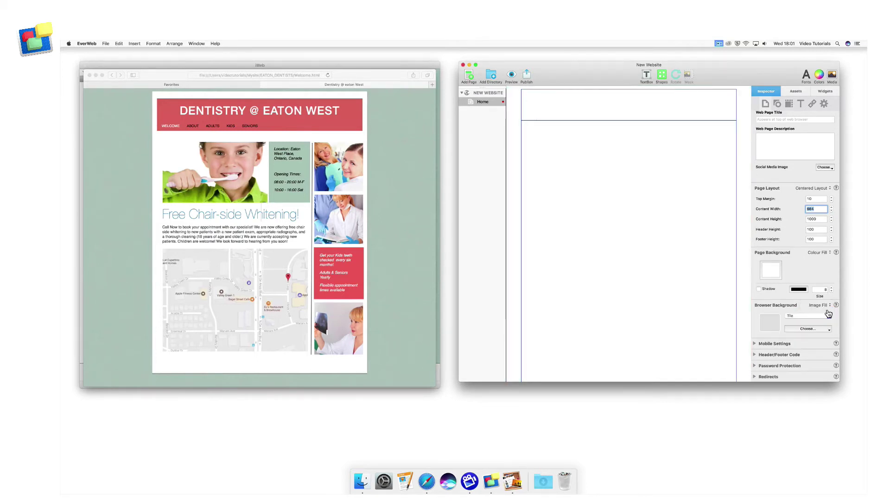
Choose Mod_background.jpg from the home folder's Mysite/EATON_DENTISTS/Welcome_files as the browser background image
click(825, 329)
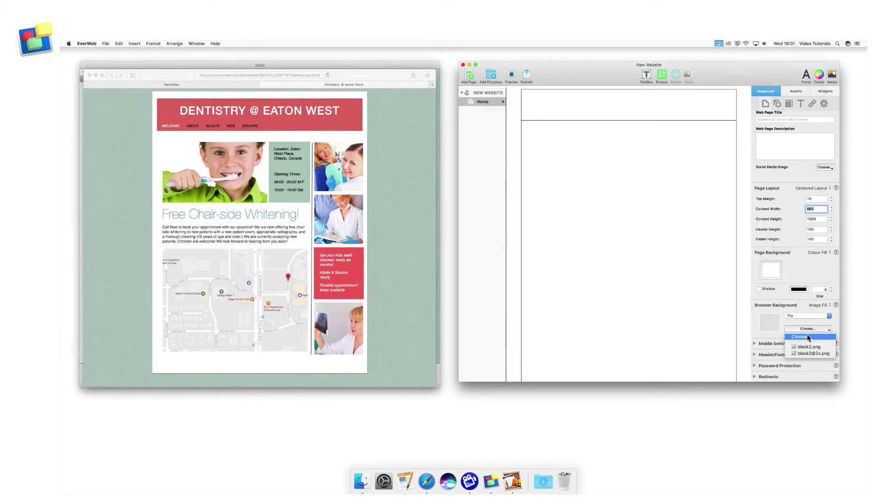
click(808, 337)
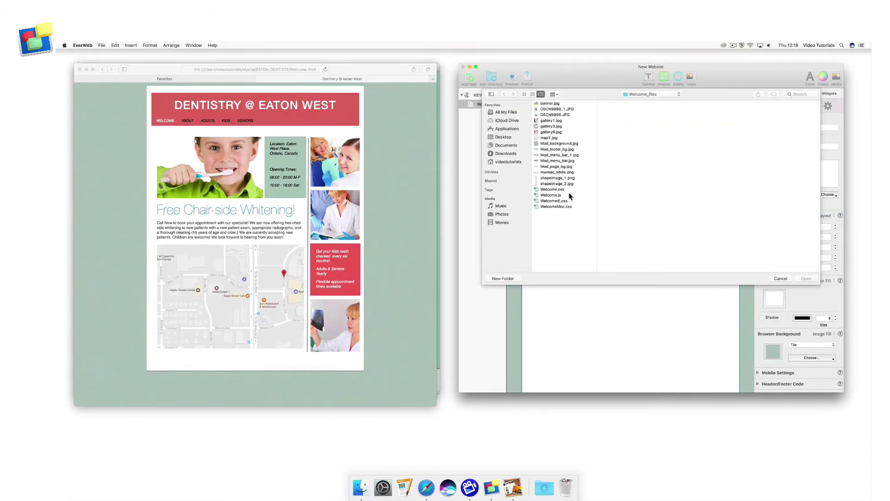
click(507, 162)
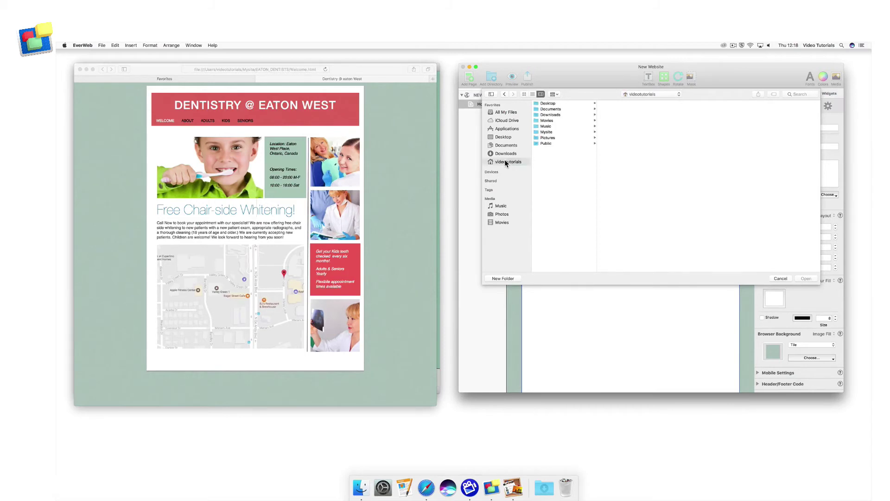
click(551, 133)
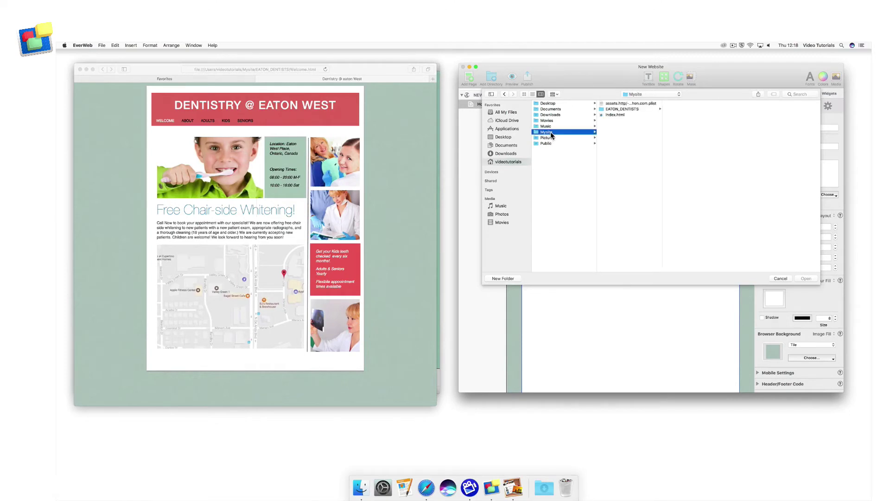
click(638, 108)
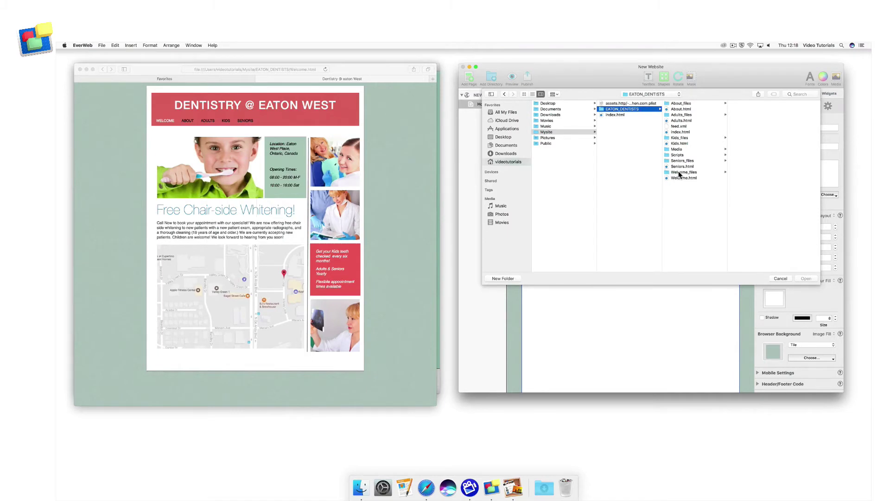
click(680, 173)
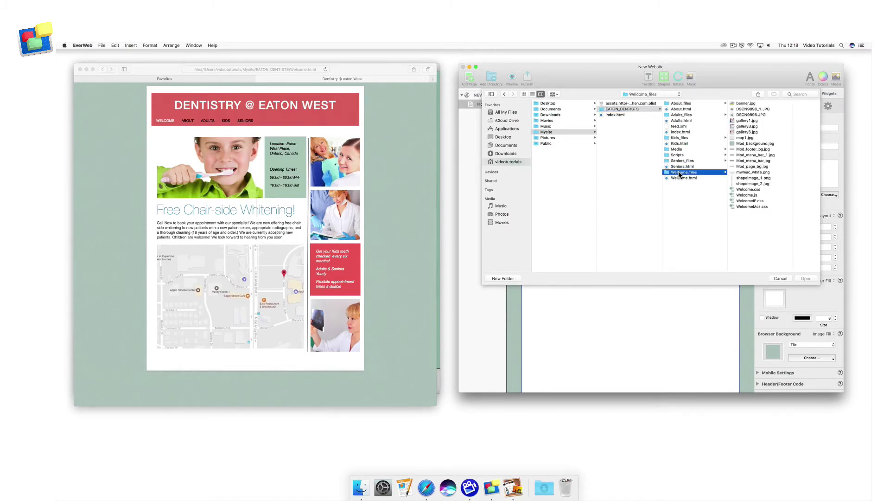
click(756, 146)
click(756, 144)
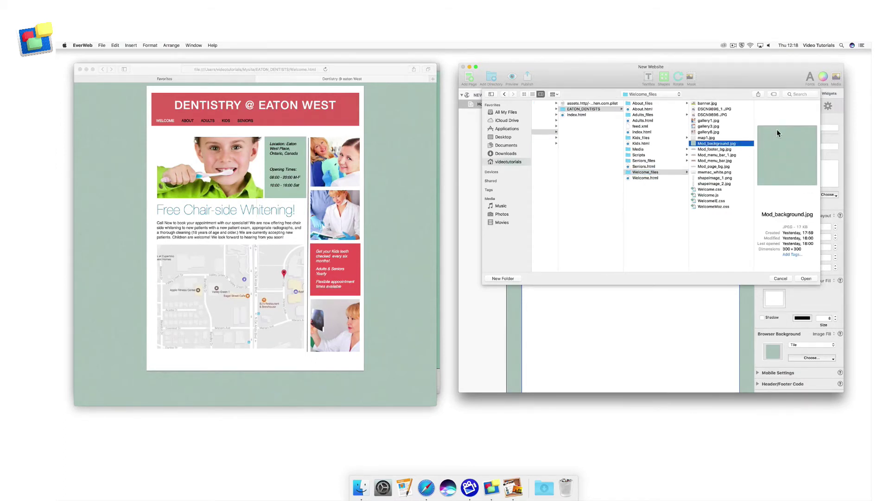
click(805, 278)
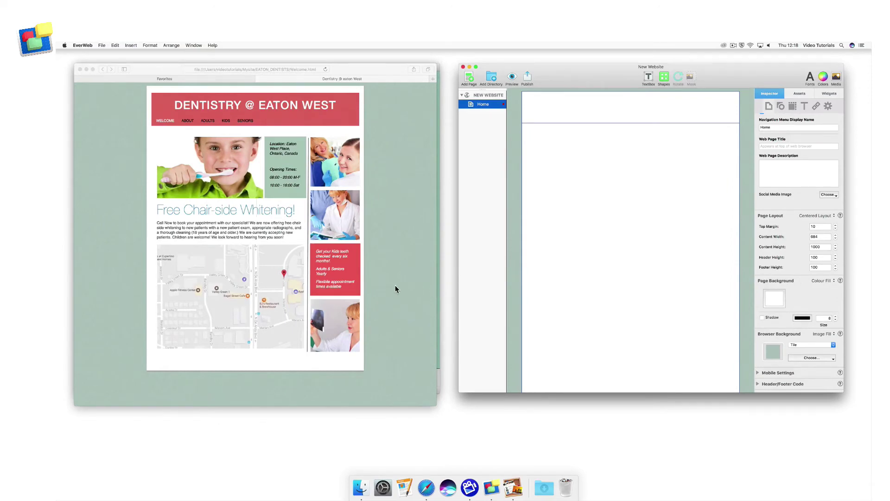
Bring the toothbrush photo from the published Safari page into the EverWeb page and place it near the left margin just below the header
click(206, 169)
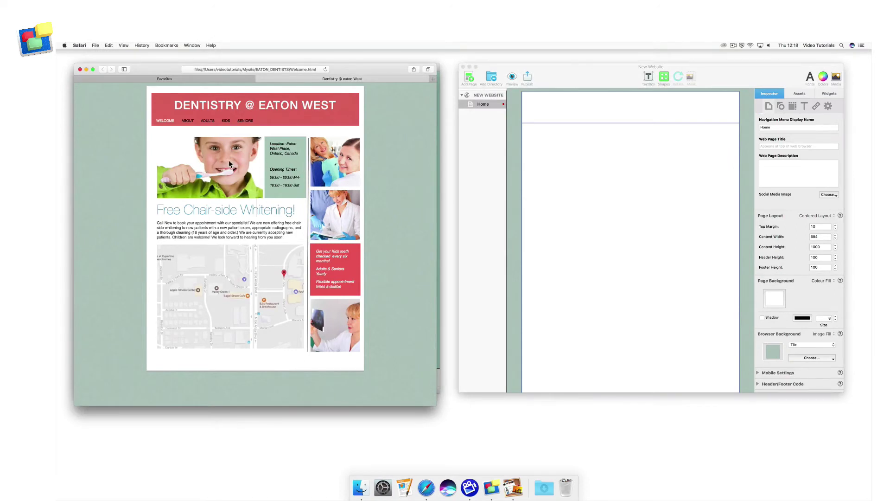
drag(229, 163, 605, 165)
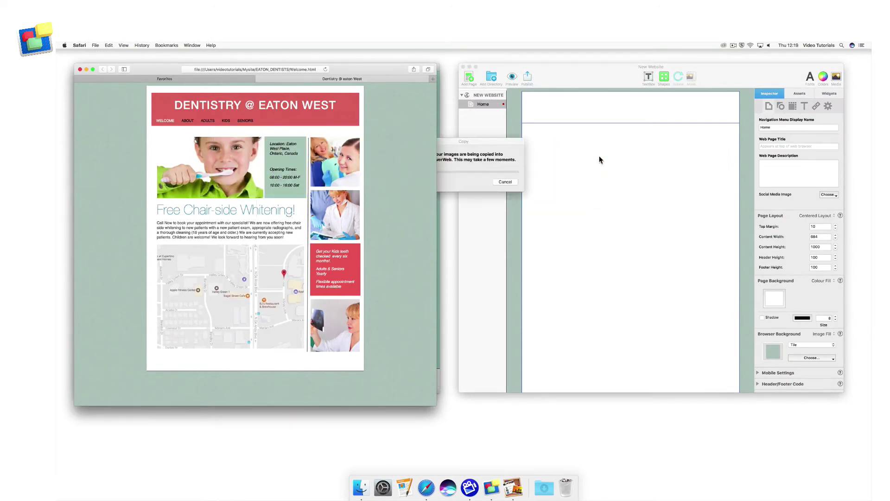
click(585, 164)
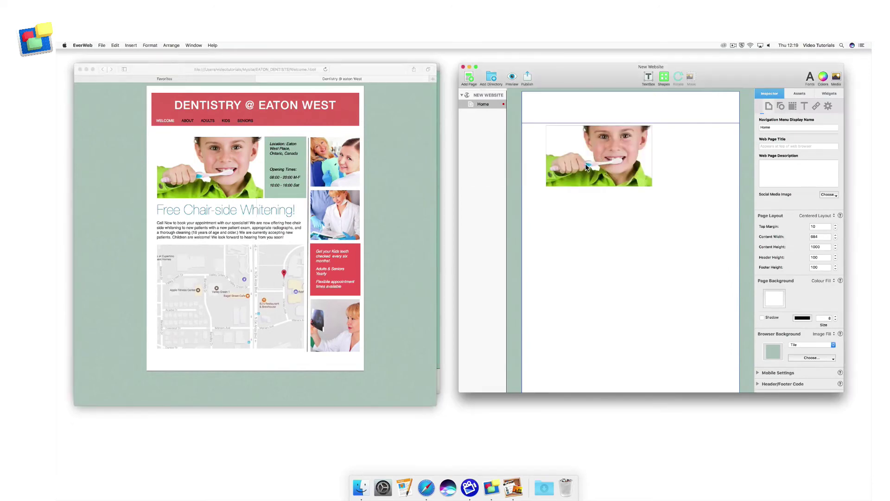
drag(582, 171, 564, 170)
Bring the three dentist photos from the published page's right column into the right side of the EverWeb page
click(345, 165)
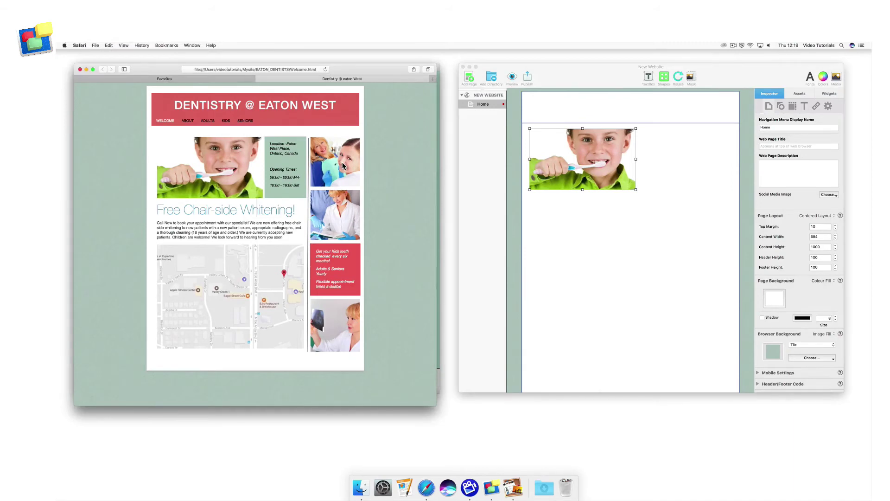
drag(343, 165, 712, 157)
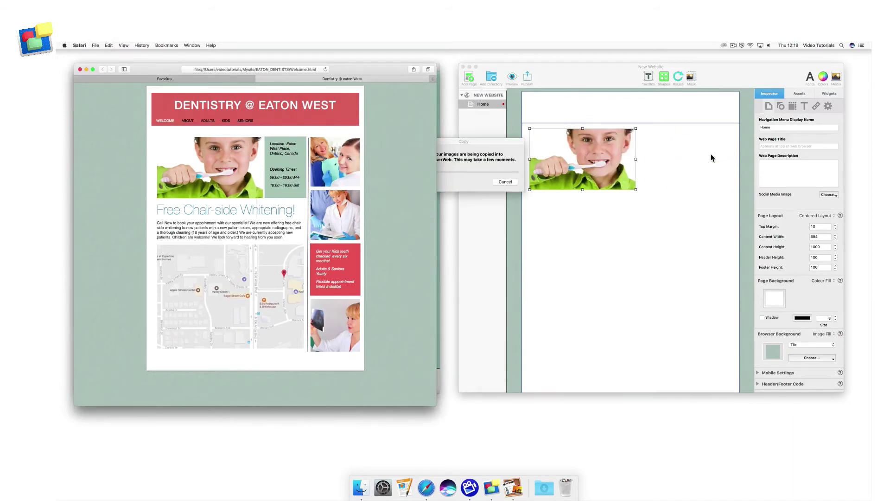
drag(334, 211, 695, 216)
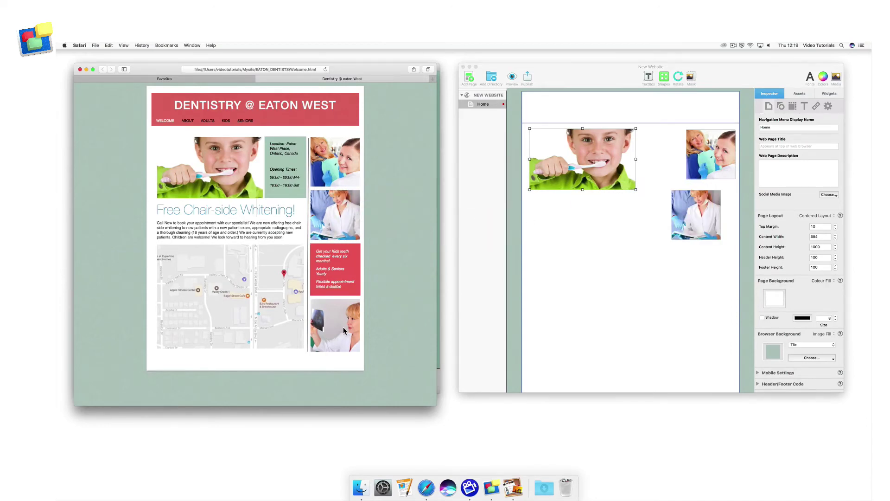
drag(343, 327, 703, 346)
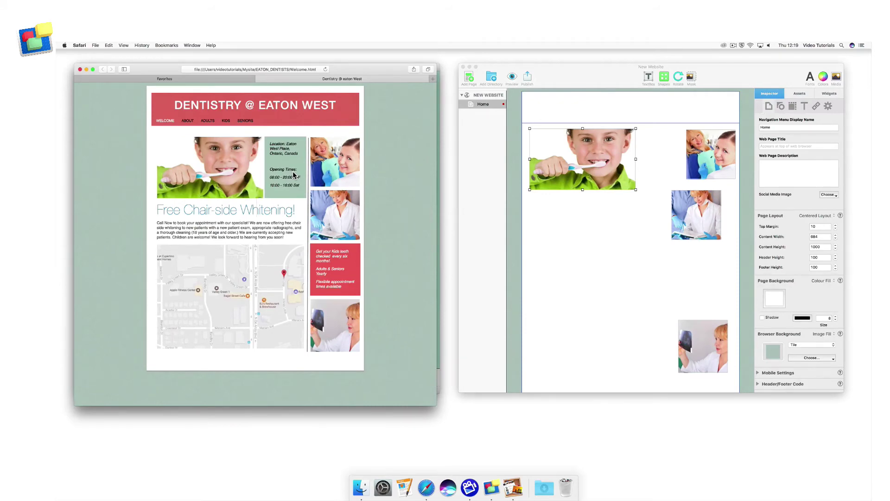
Add a rectangle filling the gap between the two top photos, and place a duplicate between the two lower right-hand photos
click(665, 80)
click(671, 87)
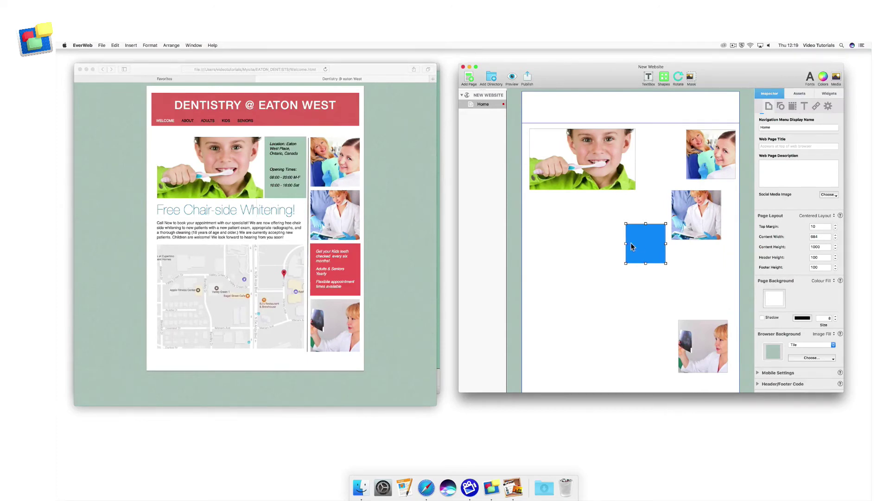
drag(633, 245, 684, 181)
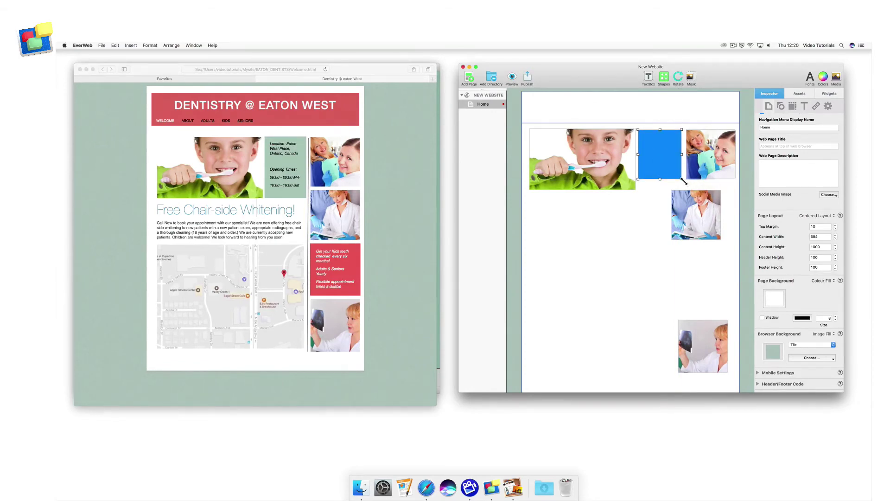
key(super+d)
drag(677, 169, 718, 289)
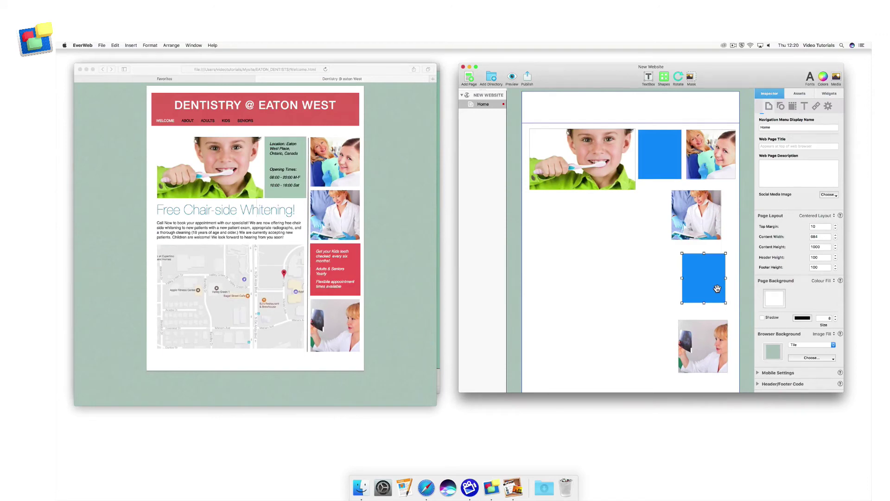
Duplicate the rectangle again, stretch it into a wide, flat banner, and move it into the page header
key(super+d)
drag(717, 289, 727, 256)
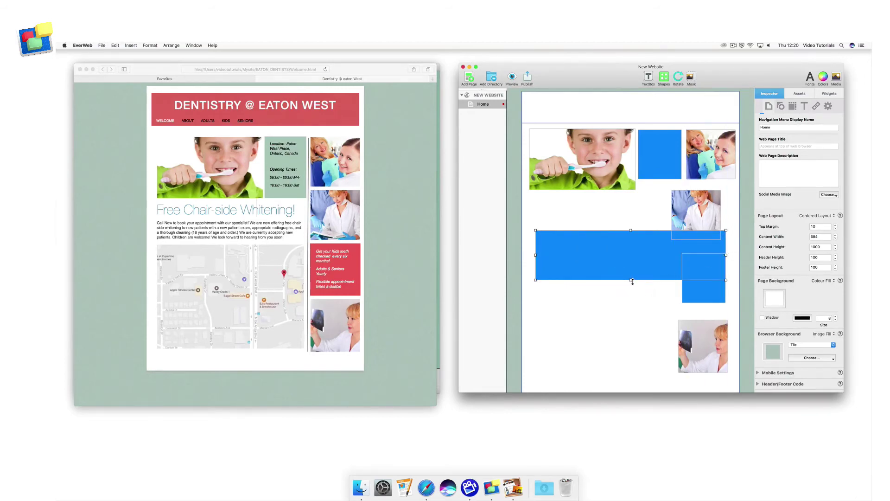
drag(632, 279, 634, 260)
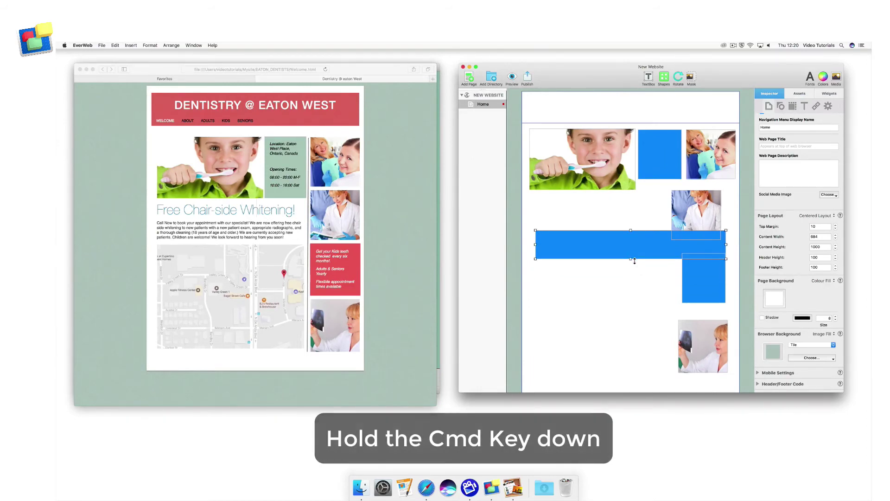
drag(629, 249, 625, 108)
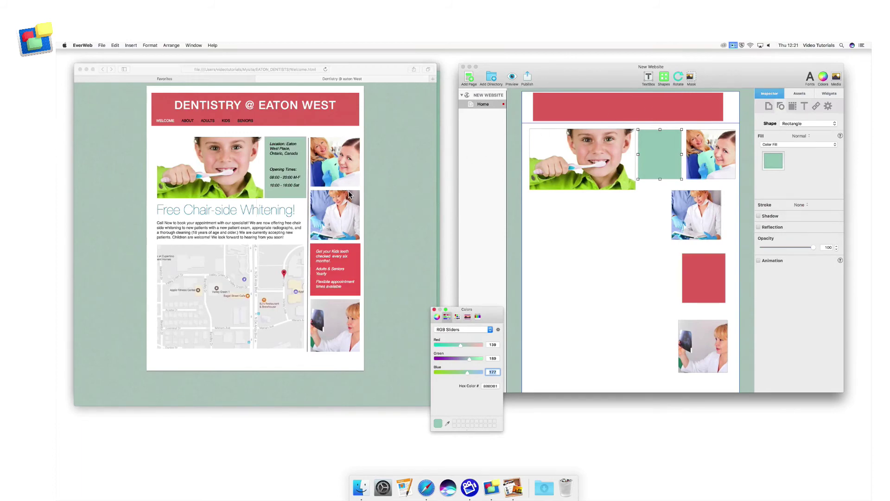
Copy the "Free Chair-side Whitening!" heading from the published page into EverWeb, place it below the toothbrush photo and widen it to one line
click(294, 213)
drag(295, 211, 159, 206)
key(super+c)
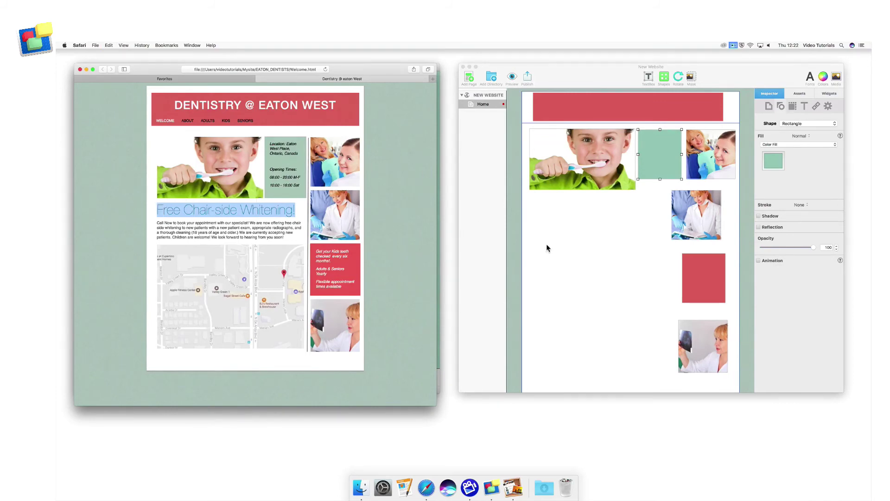
click(547, 226)
click(547, 226)
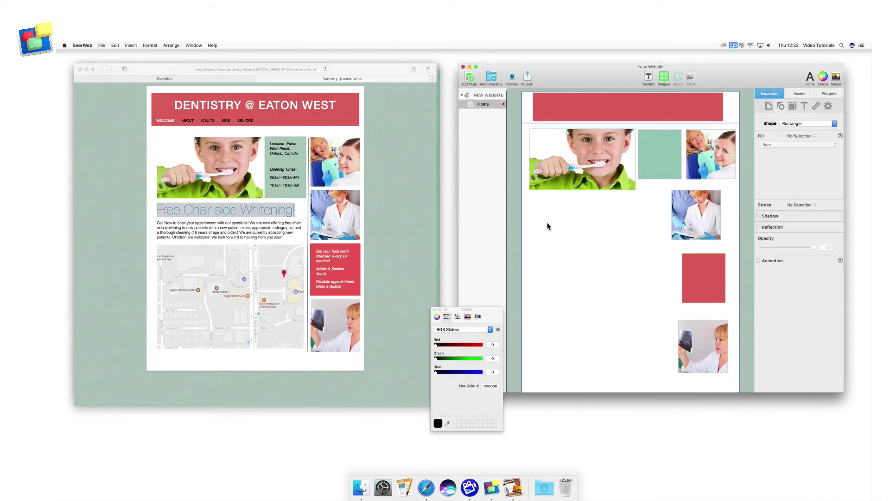
key(super+v)
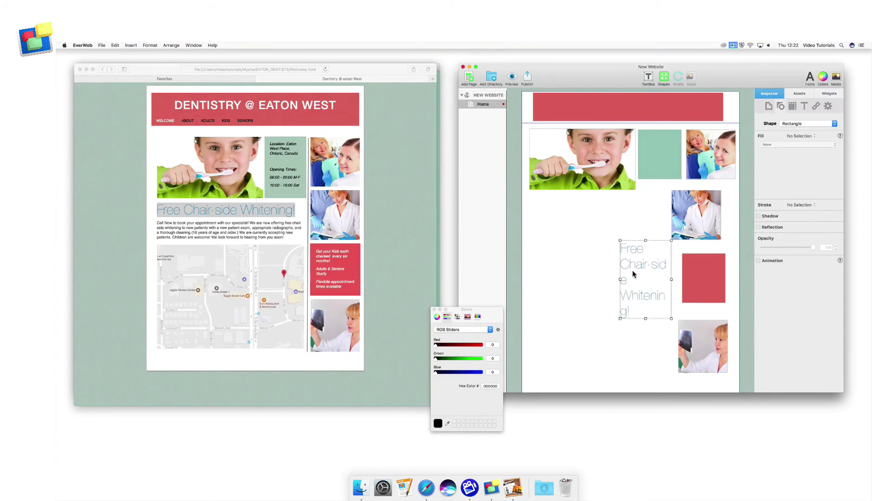
drag(646, 283, 556, 238)
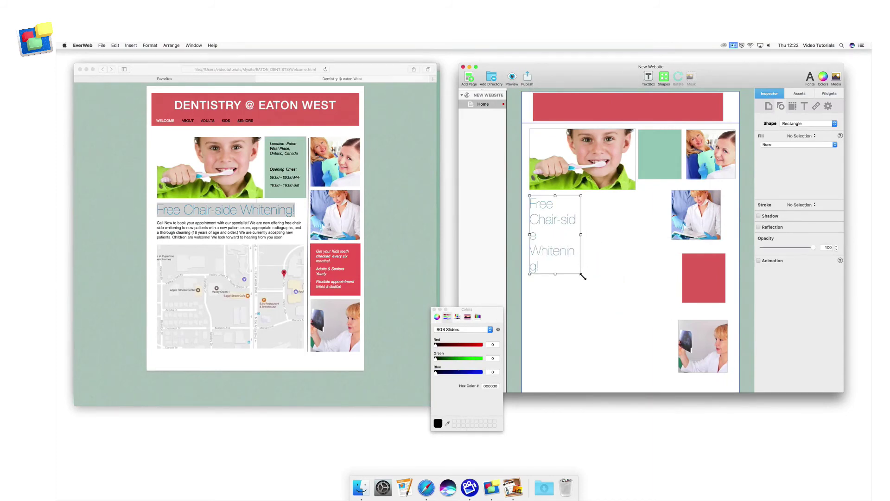
drag(583, 276, 674, 225)
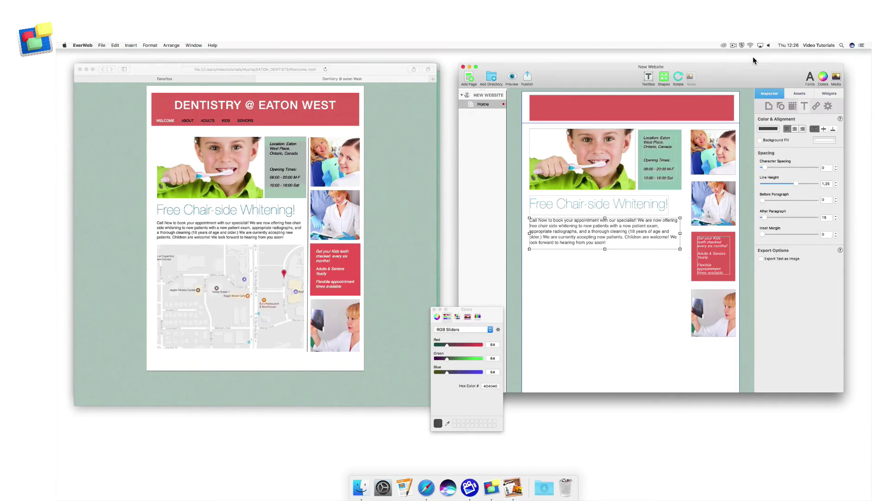
Copy the "DENTISTRY @ EATON WEST" title from the published page and paste it onto the EverWeb page
click(327, 105)
drag(335, 105, 172, 108)
key(super+c)
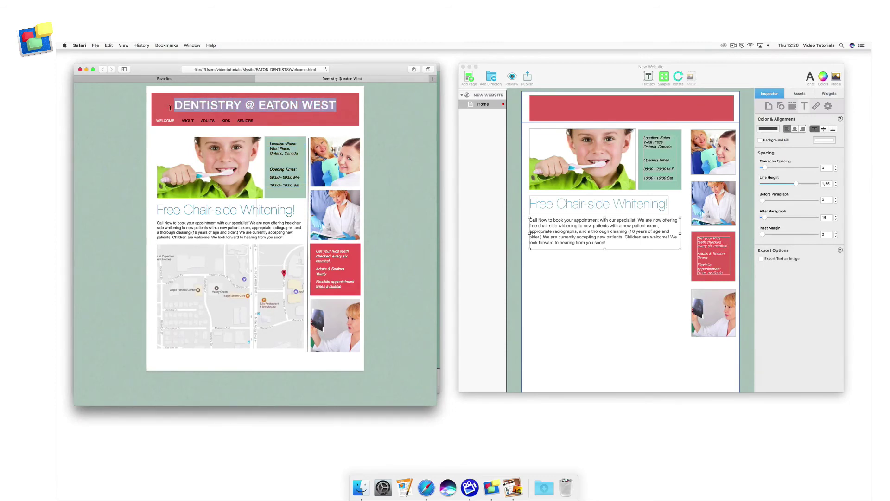
click(566, 291)
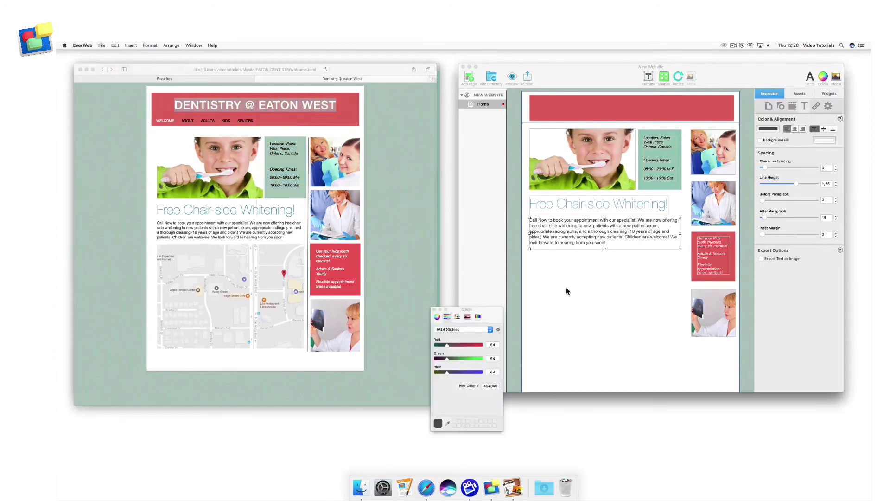
click(567, 291)
key(super+v)
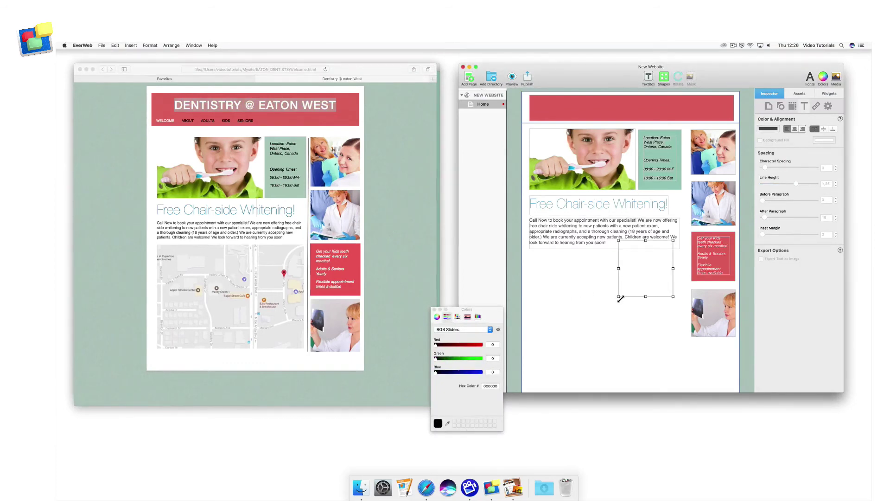
Widen the "DENTISTRY @ EATON WEST" title's text box to fit one line and centre it in the red header banner
drag(619, 296, 537, 268)
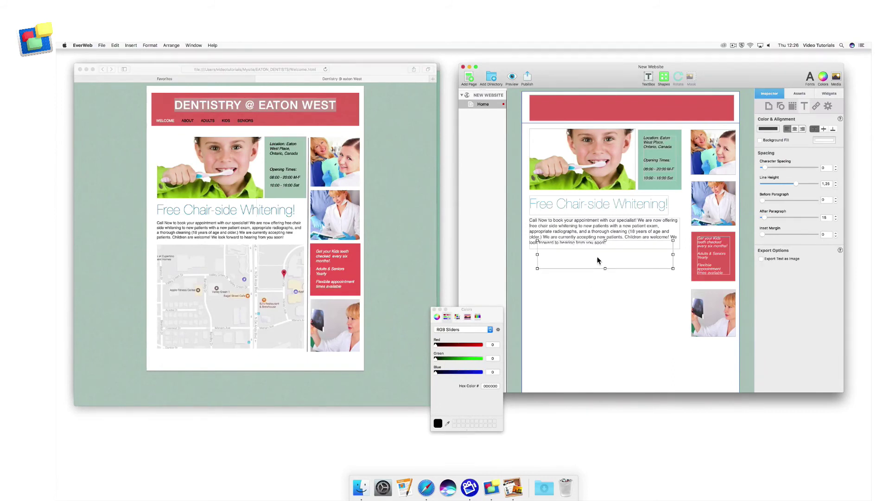
drag(597, 261, 597, 121)
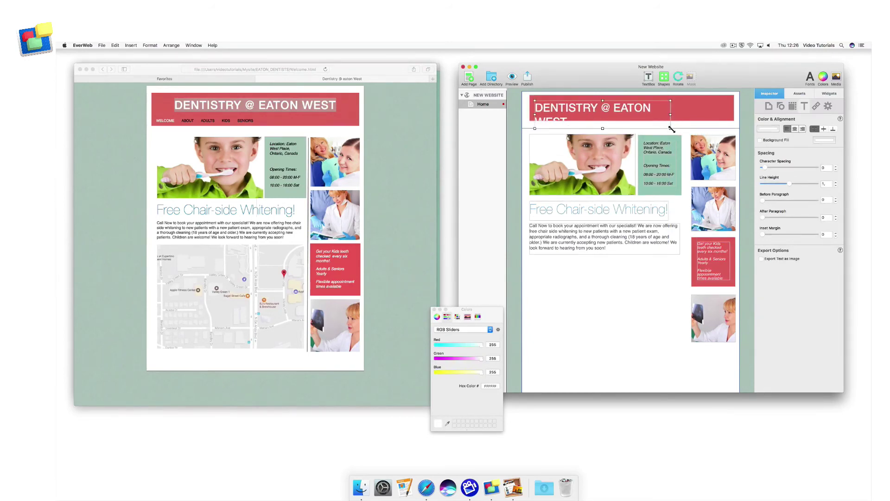
drag(671, 128, 694, 107)
drag(640, 109, 656, 102)
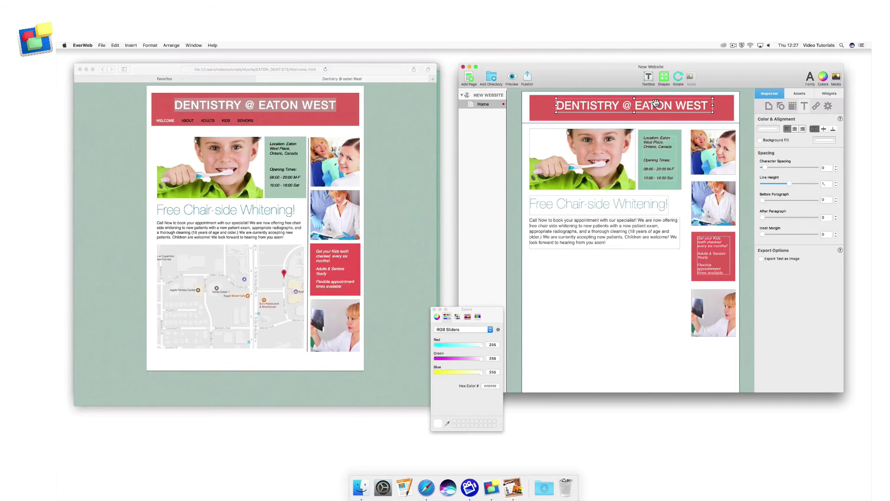
Add a Navigation Menu widget and fit it as a wide, thin strip beneath the title in the red header banner
click(830, 94)
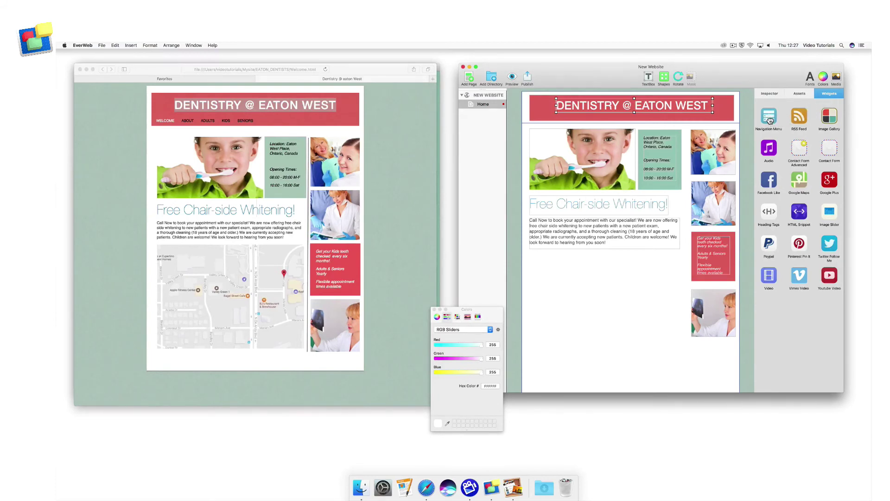
drag(770, 122, 551, 183)
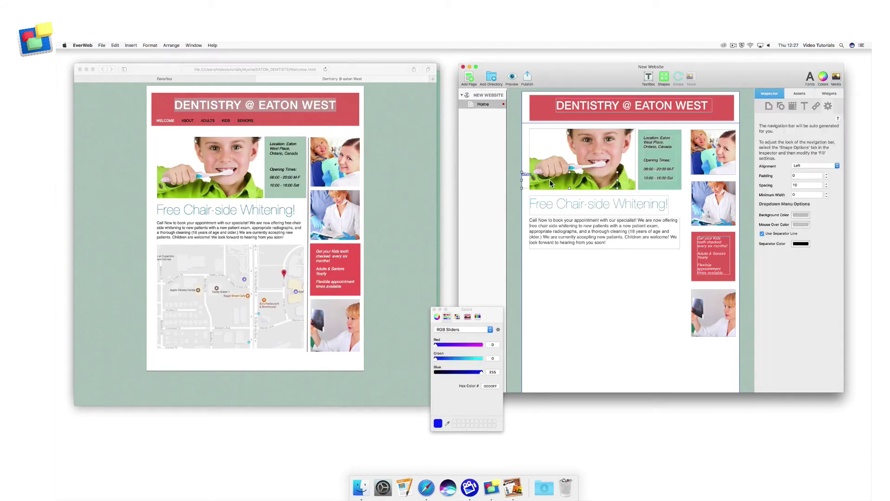
drag(550, 183, 563, 121)
click(627, 132)
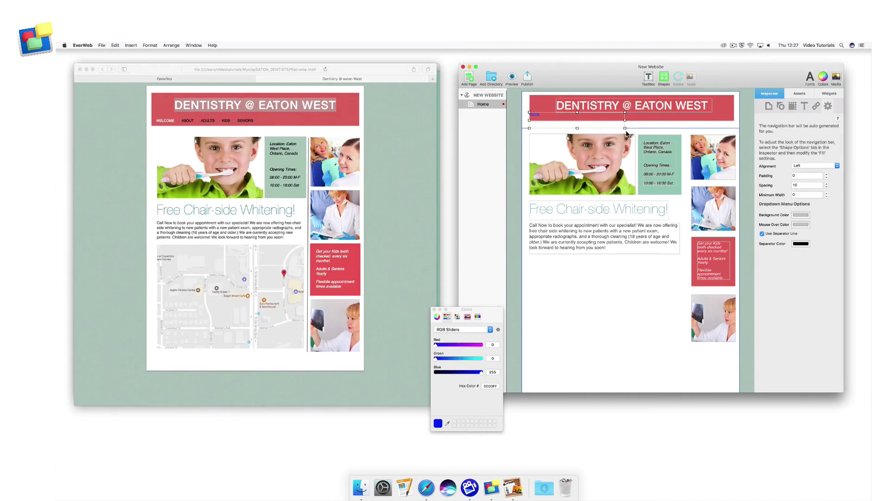
drag(626, 131, 649, 118)
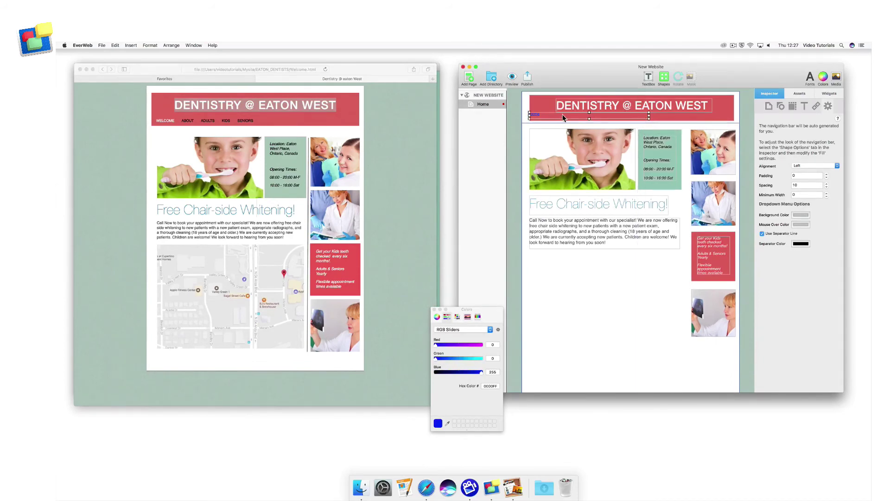
drag(563, 117, 564, 115)
Place a Google Maps widget below the body paragraph, apply the street address to it, and widen it to the paragraph's width
click(830, 94)
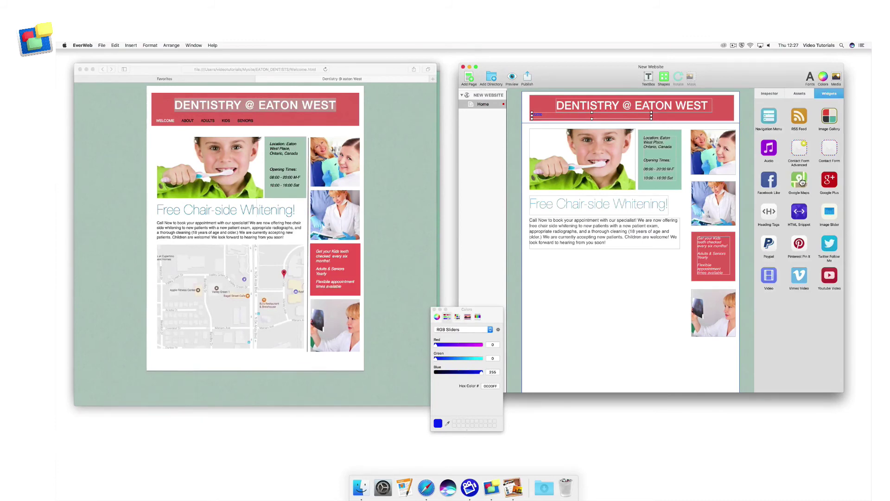
drag(802, 183, 555, 290)
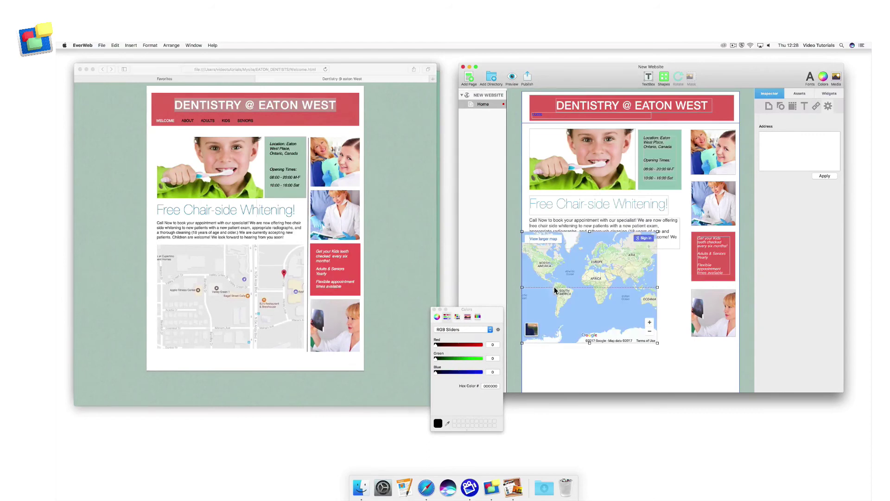
drag(555, 291, 563, 315)
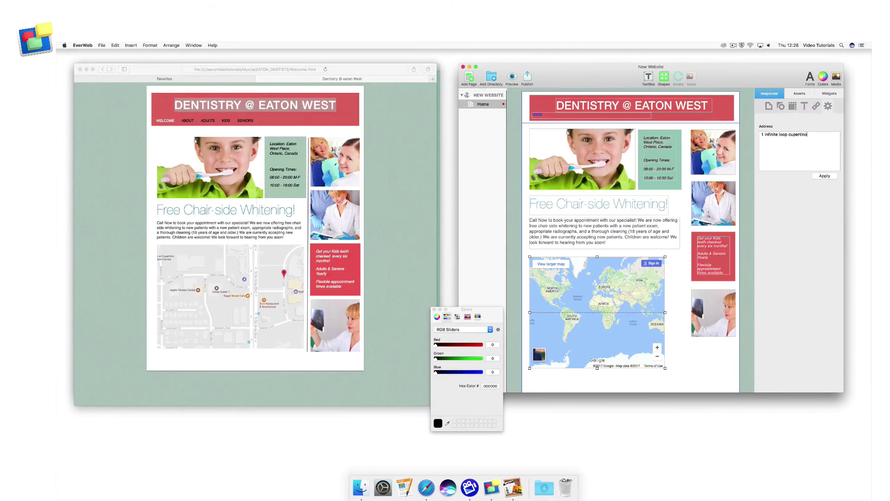
click(822, 178)
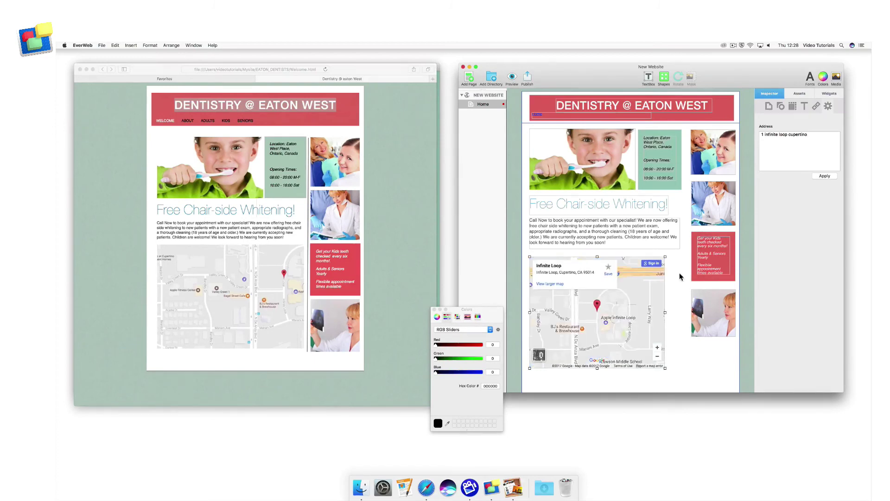
drag(665, 313, 682, 314)
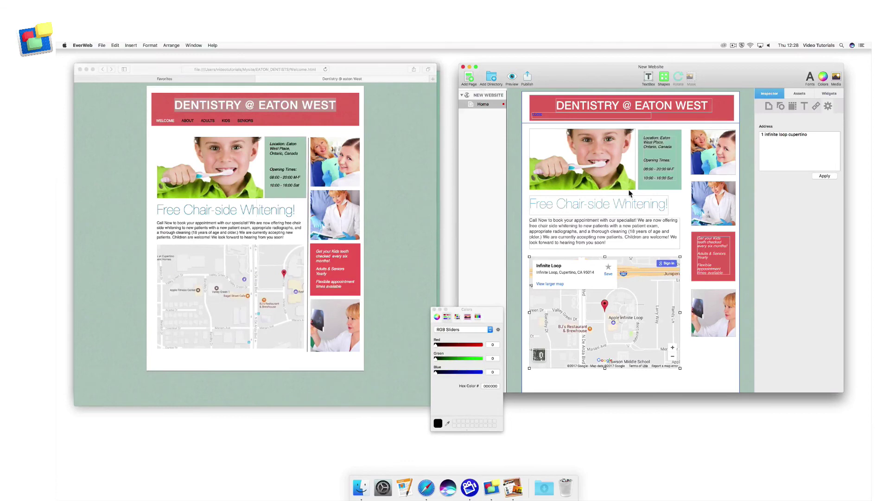
Add a line shape, rotate it 90 degrees, and stretch it into a tall vertical divider between the main content and the photo column
click(664, 79)
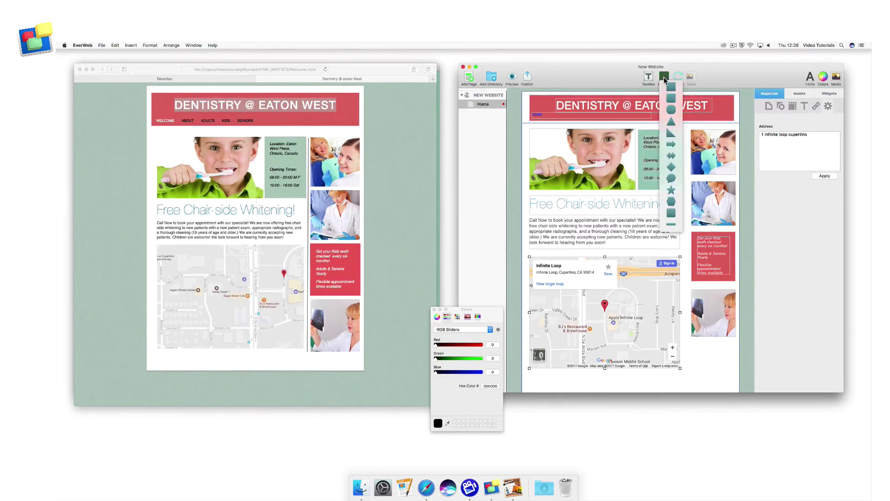
click(680, 226)
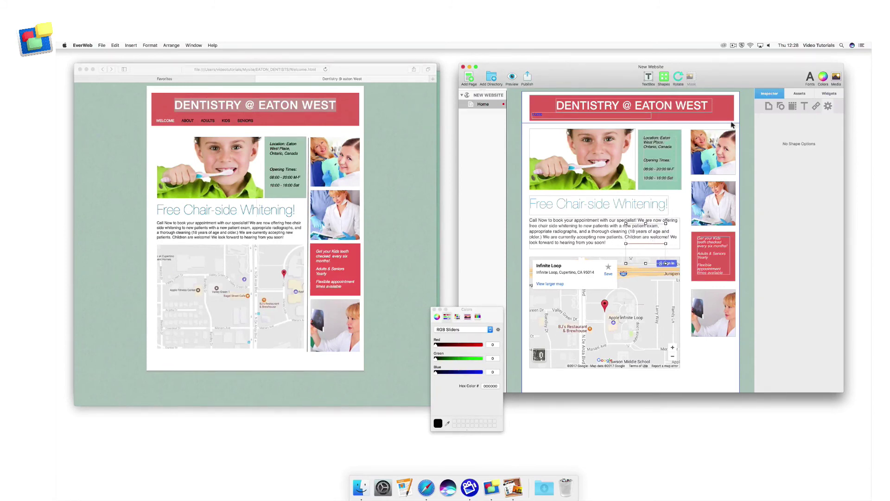
click(793, 106)
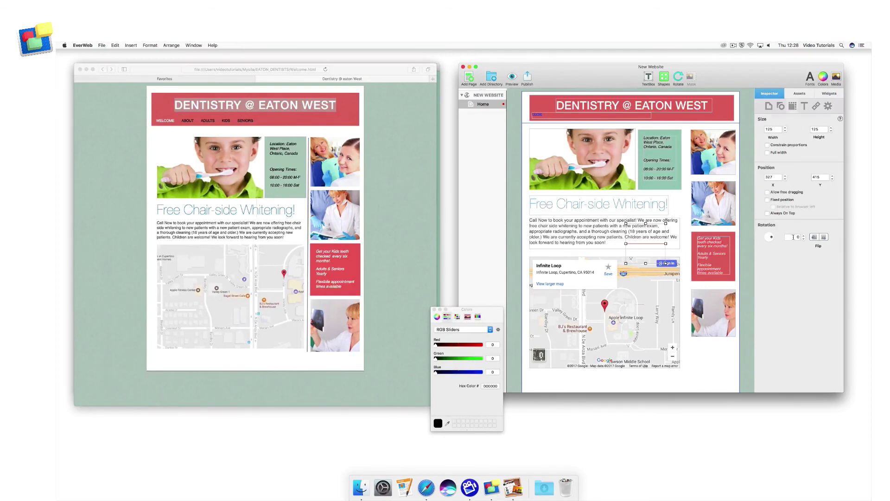
click(796, 237)
text(90)
key(Return)
drag(647, 251, 686, 154)
drag(688, 170, 703, 380)
click(714, 377)
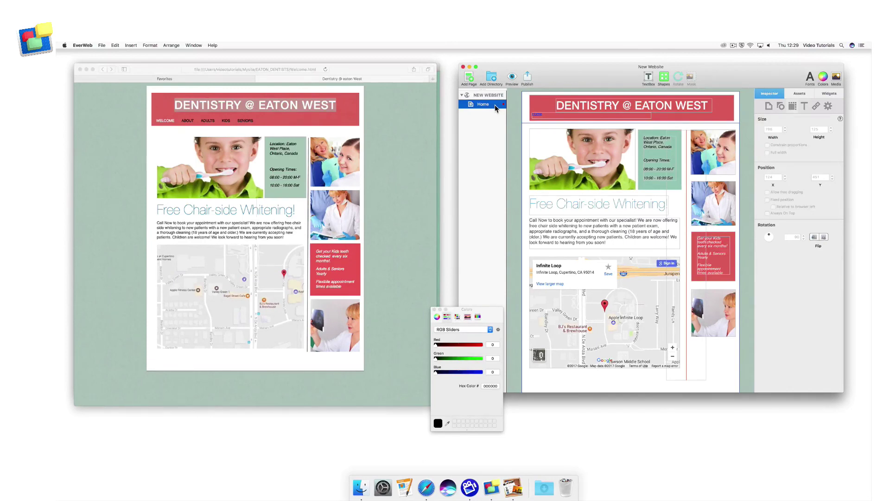
Duplicate the Home page
right_click(496, 108)
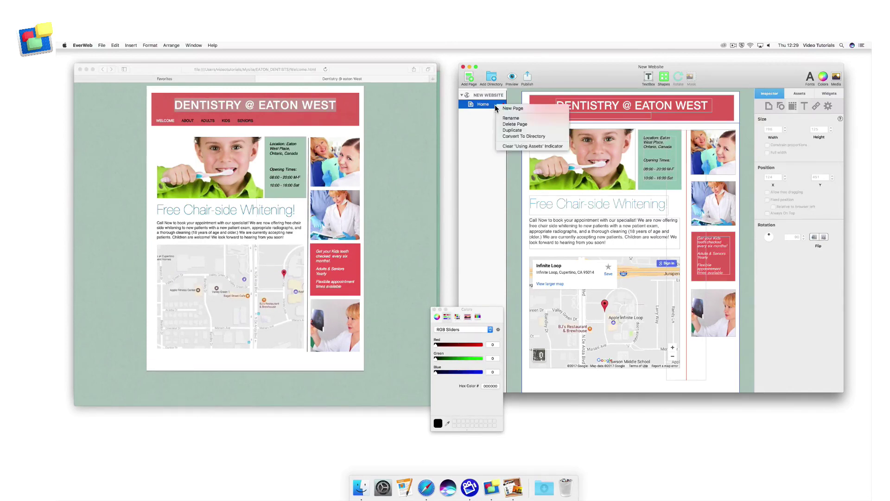
click(529, 130)
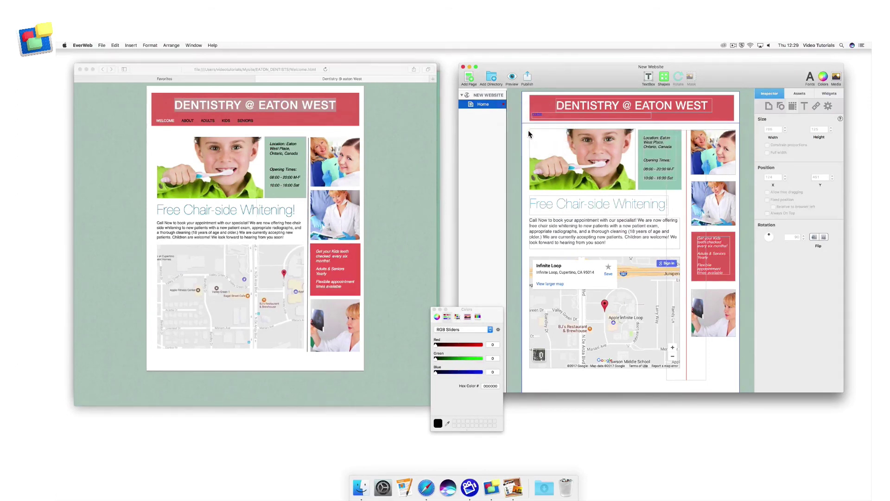